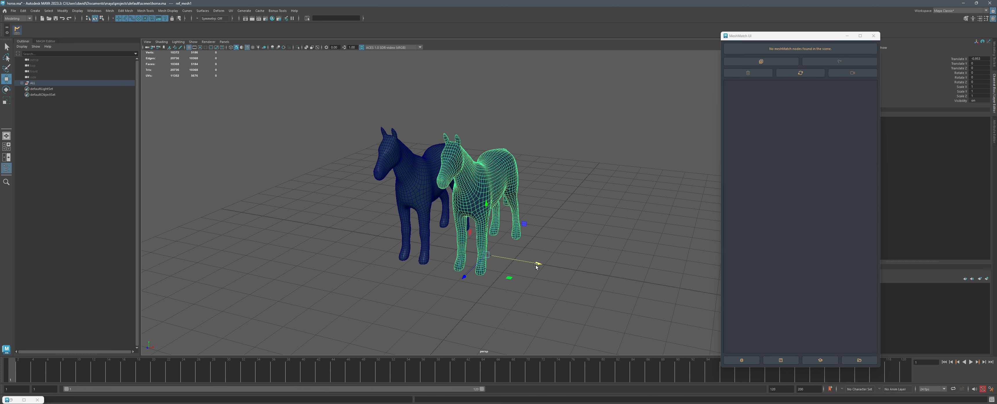
# Step: Squash the duplicate horse vertically to about two thirds of its height in the side view and freeze its transformations
pyautogui.press('space')
pyautogui.click(564, 231)
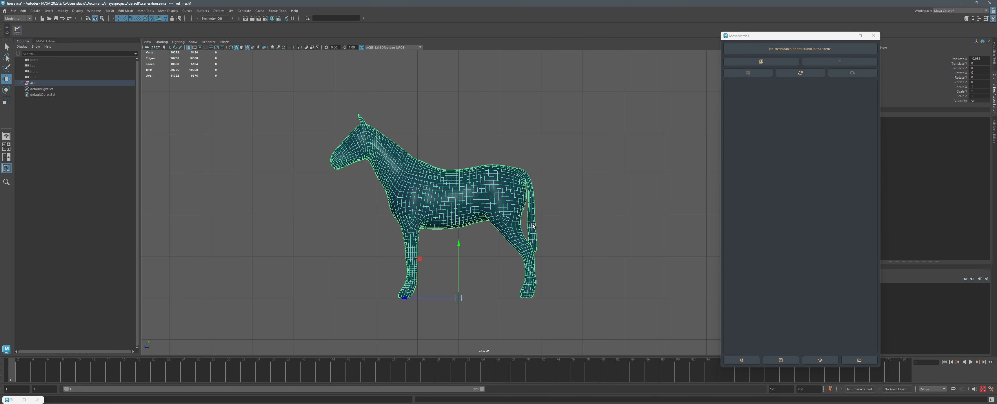
pyautogui.press('r')
pyautogui.moveTo(462, 242); pyautogui.dragTo(461, 260)
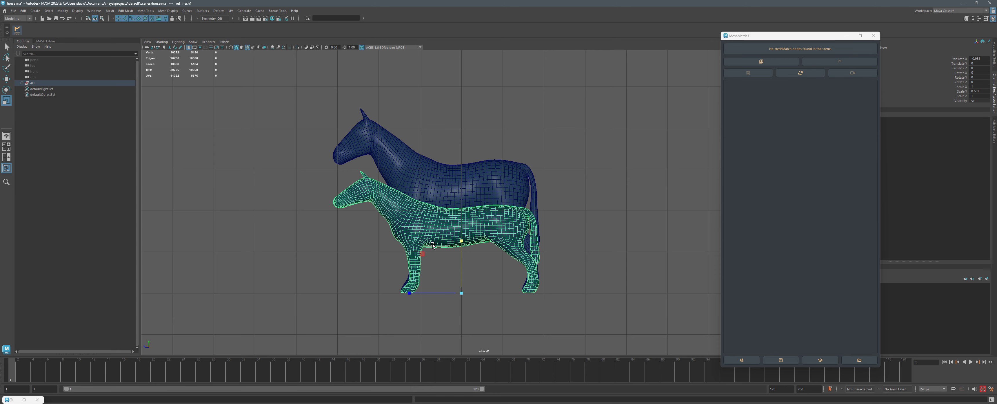
pyautogui.keyDown('alt'); pyautogui.moveTo(435, 245); pyautogui.dragTo(445, 243, button='middle'); pyautogui.keyUp('alt')
pyautogui.click(63, 11)
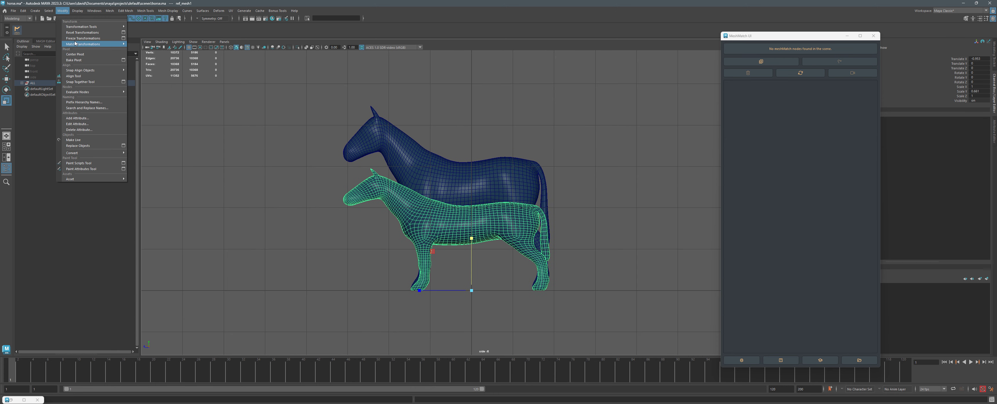
pyautogui.click(83, 38)
# Step: Select a vertex at the tip of the squashed horse's muzzle and grow the selection over the head and upper neck
pyautogui.keyDown('alt'); pyautogui.moveTo(220, 197); pyautogui.dragTo(281, 183, button='middle'); pyautogui.keyUp('alt')
pyautogui.keyDown('alt'); pyautogui.moveTo(281, 183); pyautogui.dragTo(367, 177, button='right'); pyautogui.keyUp('alt')
pyautogui.click(371, 182)
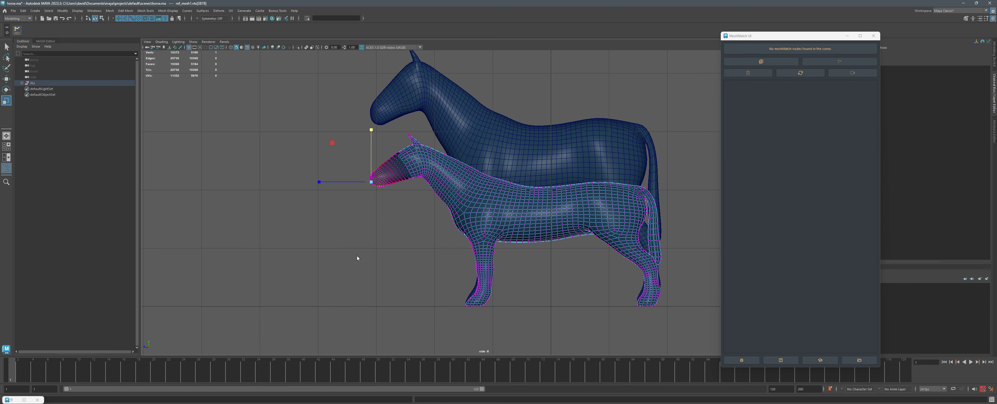
pyautogui.hotkey('shift', '.')
pyautogui.hotkey('shift', '.')
pyautogui.hotkey('shift', '.')
pyautogui.hotkey('shift', '.')
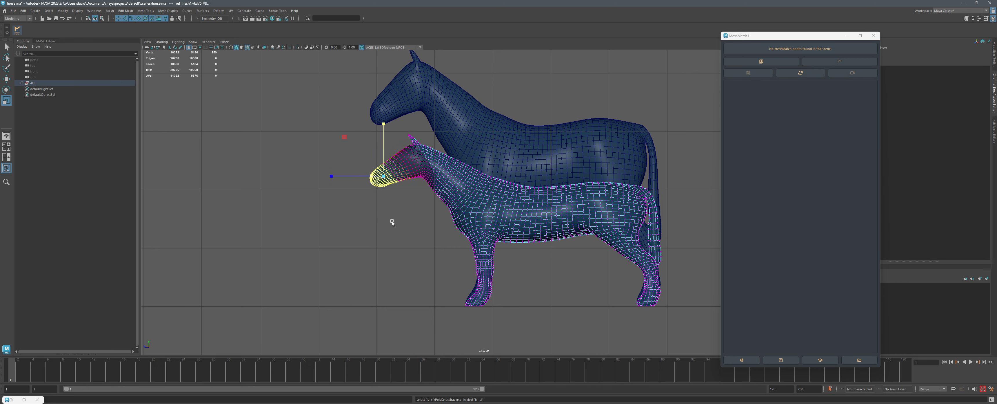
pyautogui.hotkey('shift', '.')
pyautogui.hotkey('shift', '.')
pyautogui.hotkey('shift', '.')
pyautogui.hotkey('shift', '.')
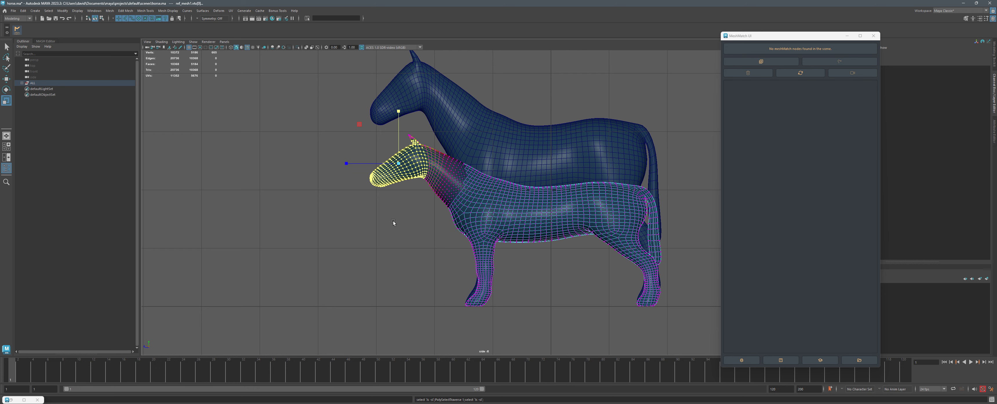
pyautogui.hotkey('shift', '.')
pyautogui.hotkey('shift', '.')
pyautogui.hotkey('shift', '.')
pyautogui.hotkey('shift', '.')
# Step: Place the rotation pivot at the middle of the neck and rotate the selected head vertices so the muzzle points upward
pyautogui.press('e')
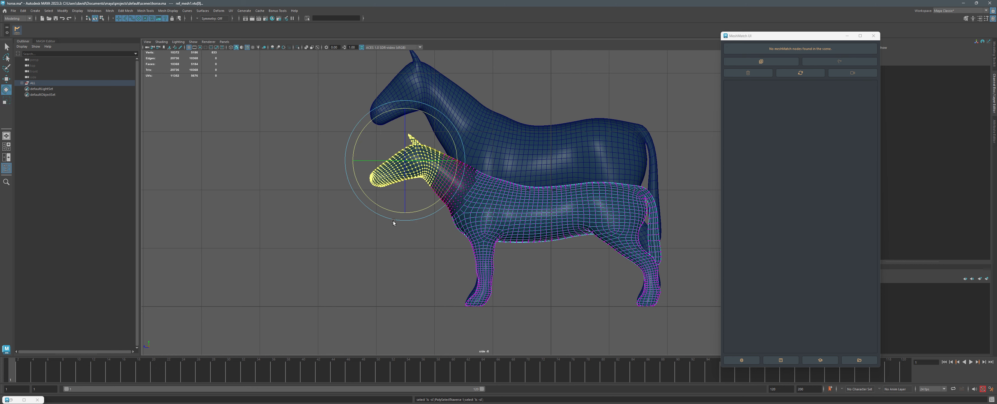
pyautogui.press('d')
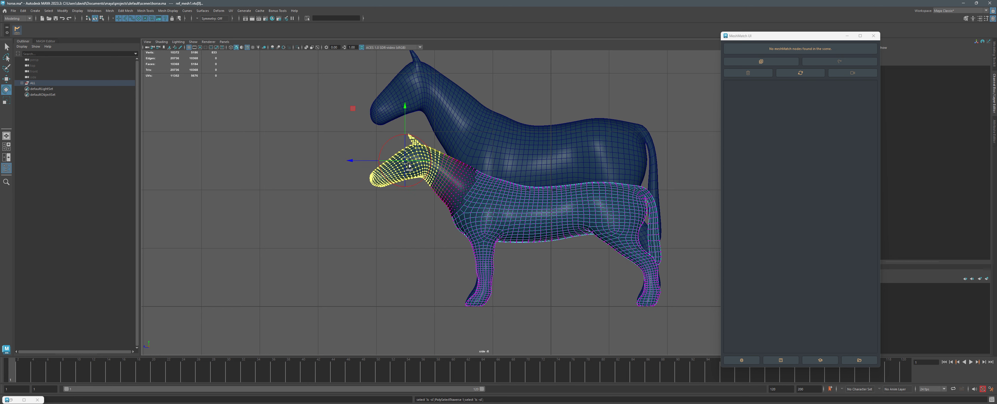
pyautogui.moveTo(406, 159); pyautogui.dragTo(451, 177)
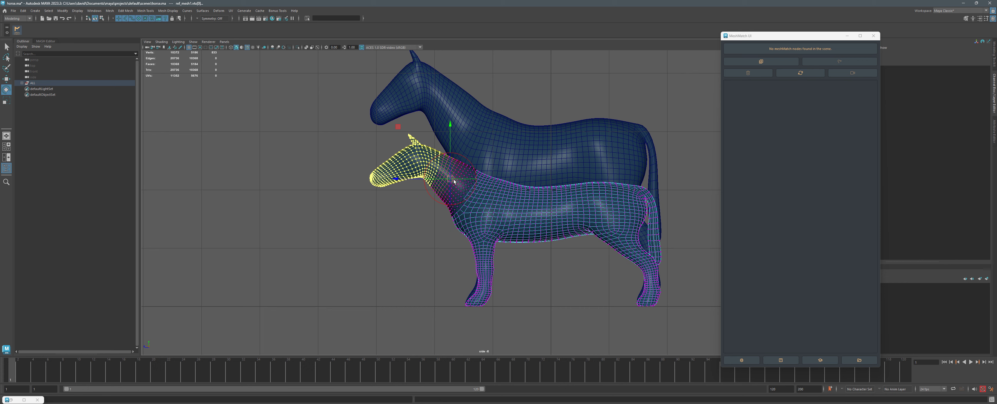
pyautogui.press('d')
pyautogui.moveTo(484, 138); pyautogui.dragTo(454, 166)
pyautogui.press('w')
pyautogui.keyDown('alt'); pyautogui.moveTo(518, 171); pyautogui.dragTo(486, 170, button='middle'); pyautogui.keyUp('alt')
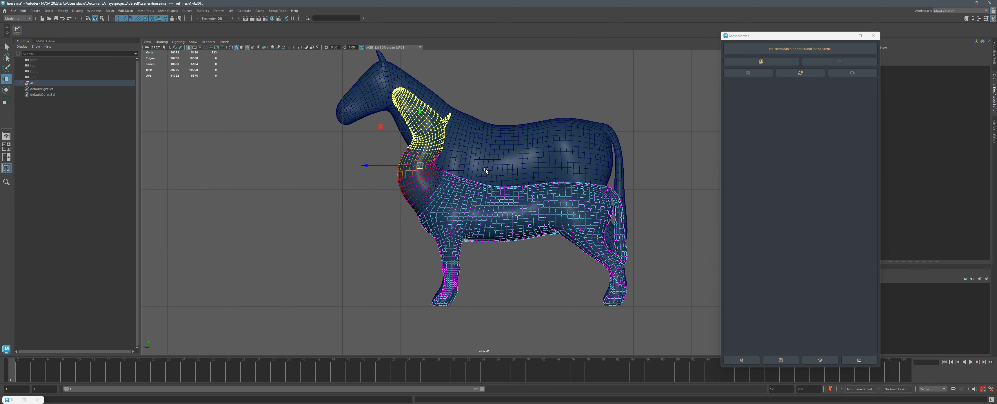
# Step: Return to object selection in the perspective view and rename the duplicate ref_mesh1 to tgt_mesh
pyautogui.press('space')
pyautogui.moveTo(486, 169)
pyautogui.mouseDown()
pyautogui.moveTo(486, 155)
pyautogui.moveTo(517, 178)
pyautogui.moveTo(539, 173)
pyautogui.moveTo(530, 157)
pyautogui.moveTo(584, 190)
pyautogui.moveTo(492, 219)
pyautogui.mouseUp()
pyautogui.click(530, 157)
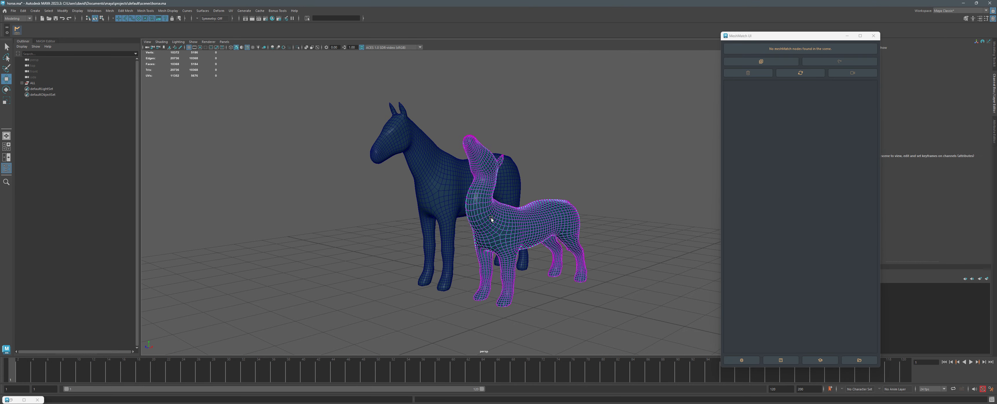
pyautogui.click(21, 83)
pyautogui.click(41, 94)
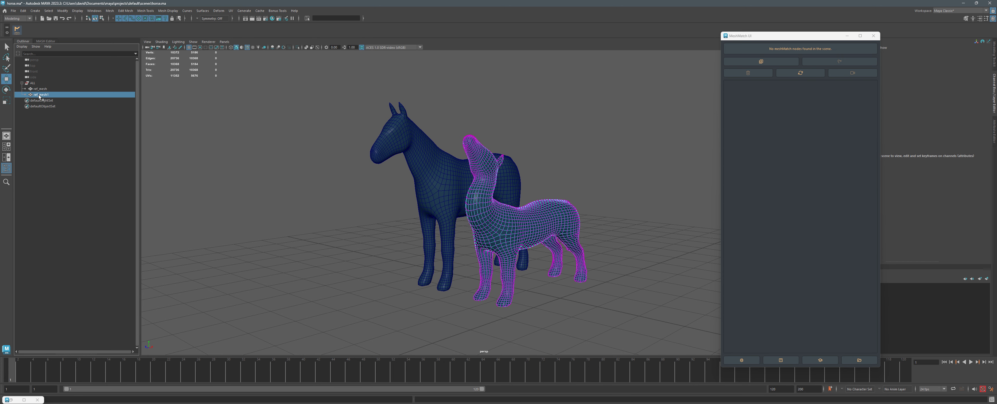
pyautogui.doubleClick(42, 95)
pyautogui.moveTo(41, 96); pyautogui.dragTo(34, 96)
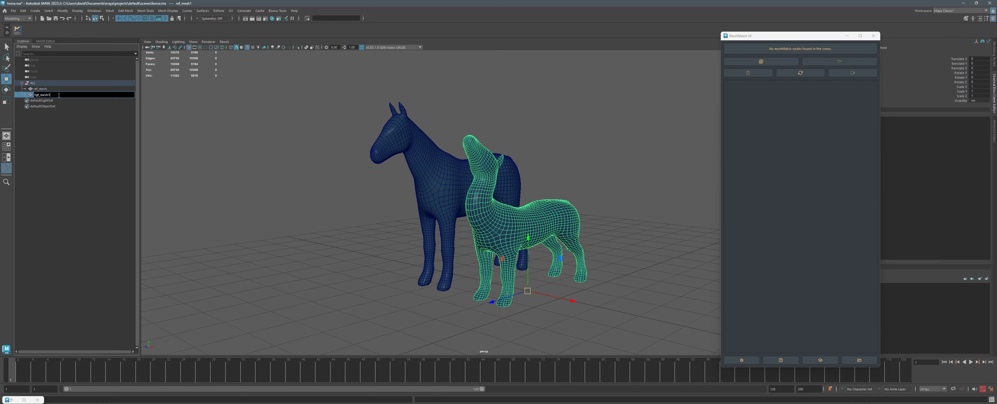
pyautogui.press('Return')
# Step: Compare the ref_mesh and tgt_mesh horses from several angles, selecting each one in turn
pyautogui.keyDown('alt'); pyautogui.moveTo(443, 235); pyautogui.dragTo(514, 209); pyautogui.keyUp('alt')
pyautogui.click(461, 184)
pyautogui.click(524, 208)
pyautogui.keyDown('alt'); pyautogui.moveTo(603, 238); pyautogui.dragTo(602, 248); pyautogui.keyUp('alt')
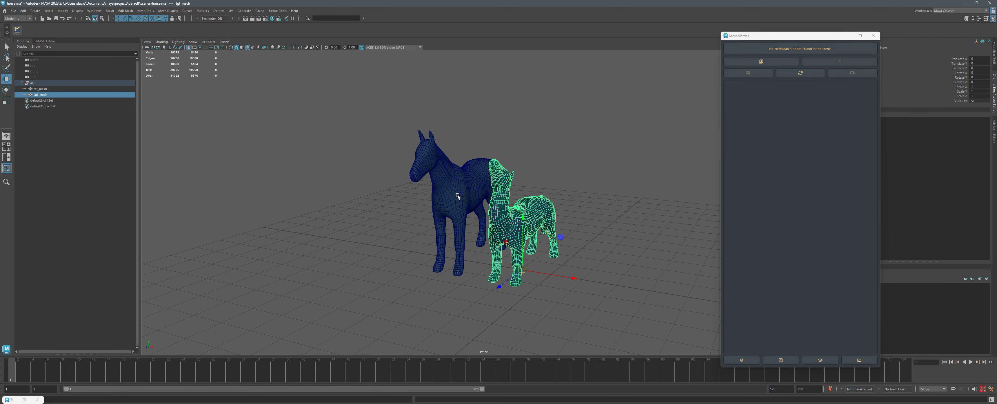
pyautogui.click(449, 185)
pyautogui.moveTo(450, 185)
pyautogui.keyDown('alt'); pyautogui.mouseDown()
pyautogui.moveTo(415, 179)
pyautogui.moveTo(432, 182)
pyautogui.mouseUp(); pyautogui.keyUp('alt')
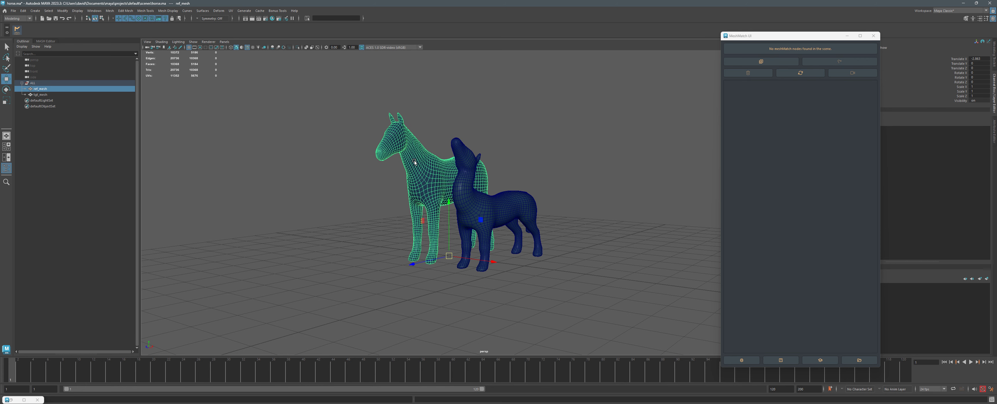
pyautogui.click(365, 168)
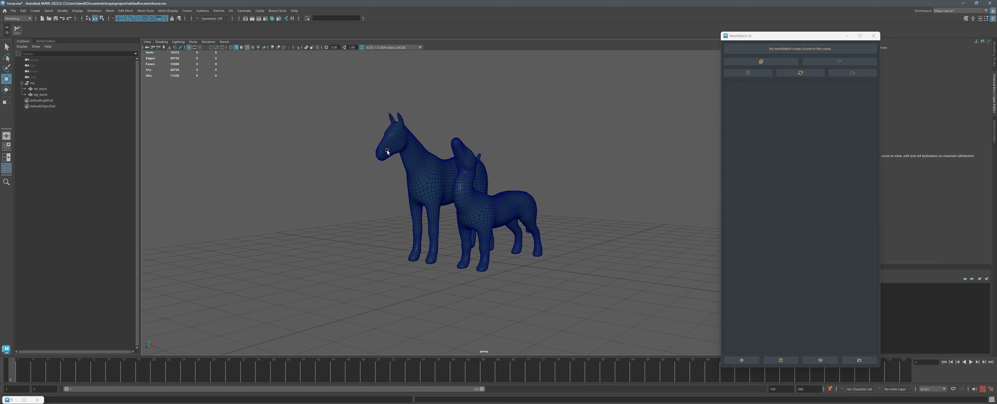
pyautogui.click(387, 150)
pyautogui.keyDown('shift'); pyautogui.click(482, 200); pyautogui.keyUp('shift')
pyautogui.moveTo(592, 217)
pyautogui.keyDown('alt'); pyautogui.mouseDown()
pyautogui.moveTo(578, 219)
pyautogui.moveTo(599, 220)
pyautogui.moveTo(591, 226)
pyautogui.mouseUp(); pyautogui.keyUp('alt')
pyautogui.click(599, 220)
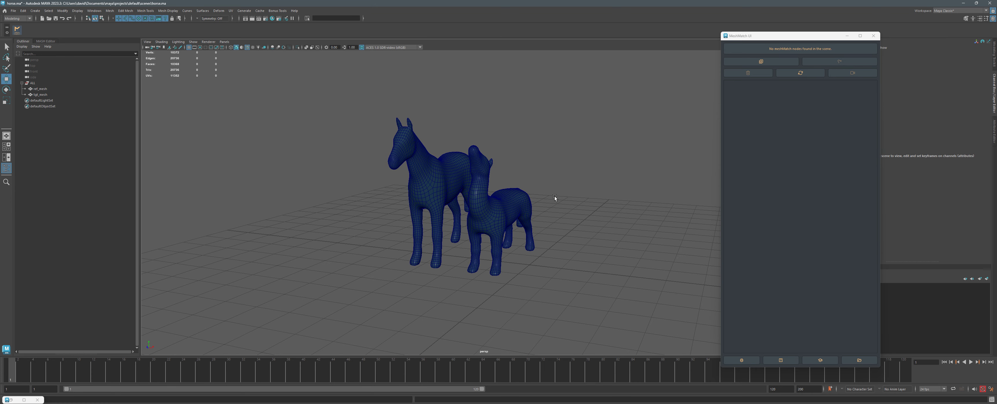
pyautogui.keyDown('alt'); pyautogui.moveTo(555, 197); pyautogui.dragTo(551, 198); pyautogui.keyUp('alt')
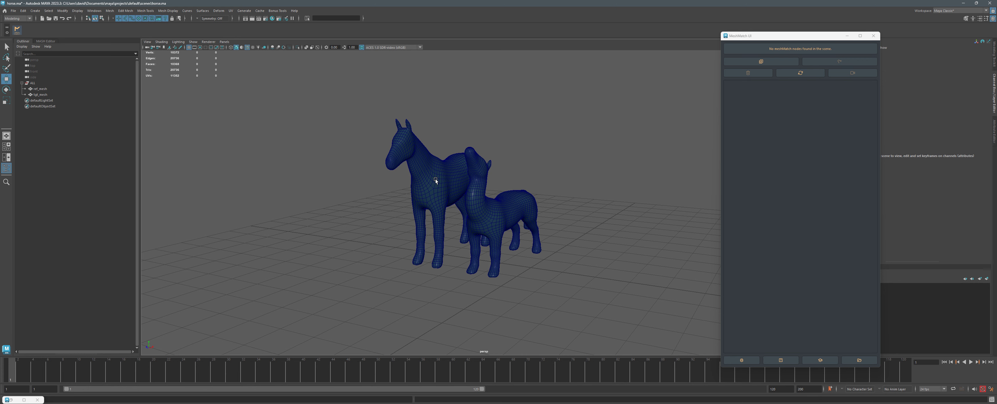
# Step: Create a mesh match with ref_mesh as the reference and tgt_mesh as the target, and proceed with it
pyautogui.click(437, 181)
pyautogui.keyDown('shift'); pyautogui.click(478, 179); pyautogui.keyUp('shift')
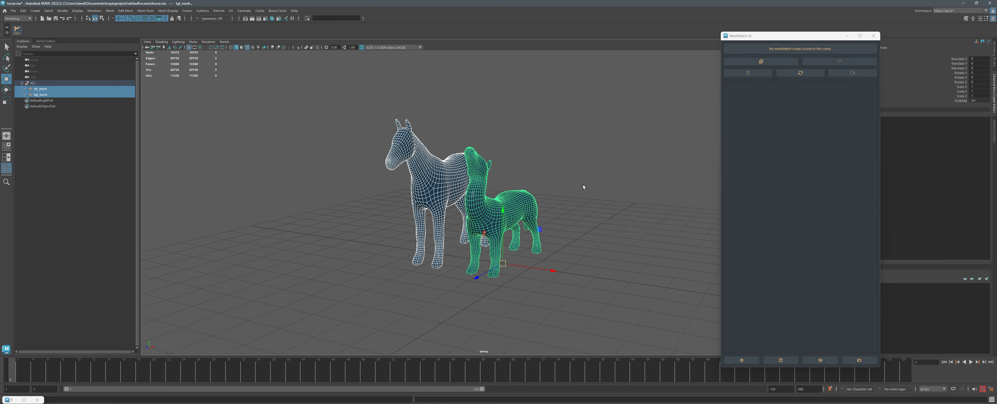
pyautogui.click(768, 61)
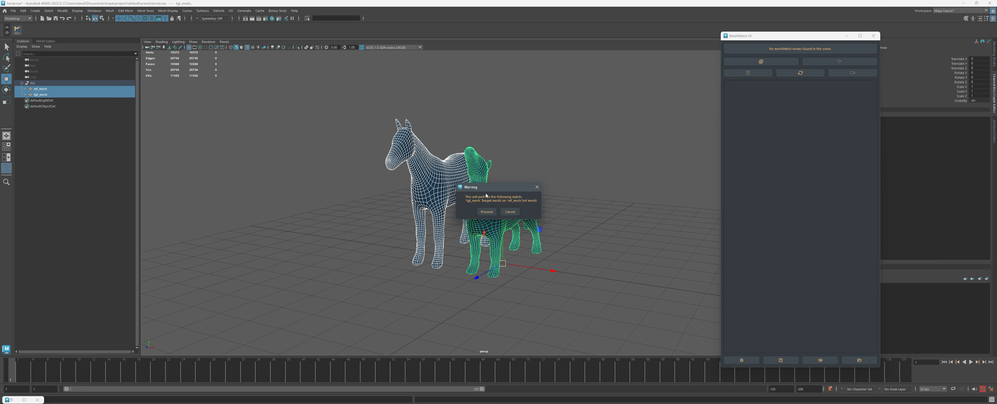
pyautogui.click(487, 212)
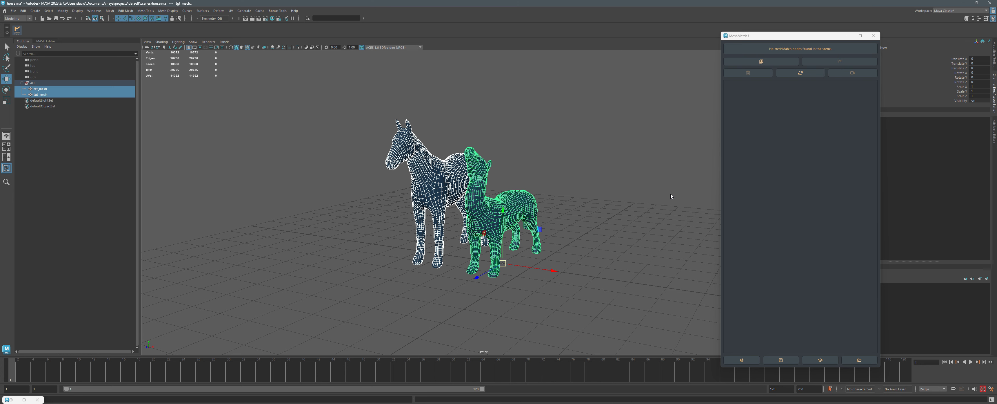
pyautogui.click(499, 210)
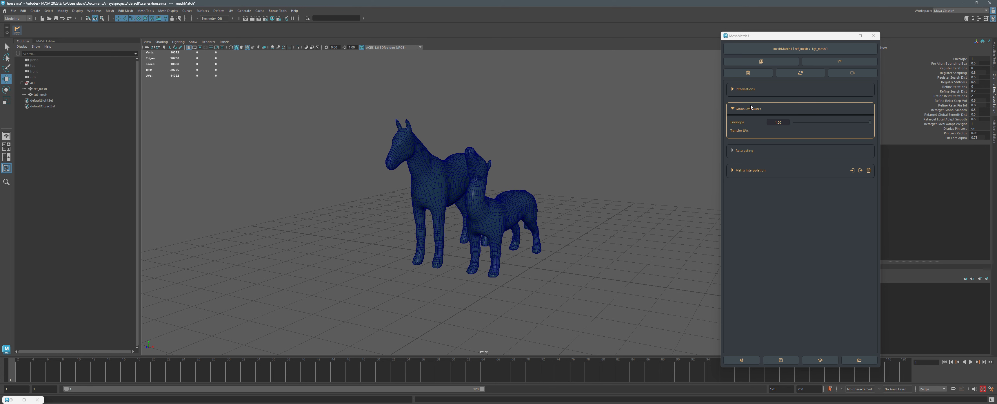
# Step: Check the Informations section of the new match and collapse its Global Attributes section
pyautogui.click(750, 89)
pyautogui.click(749, 90)
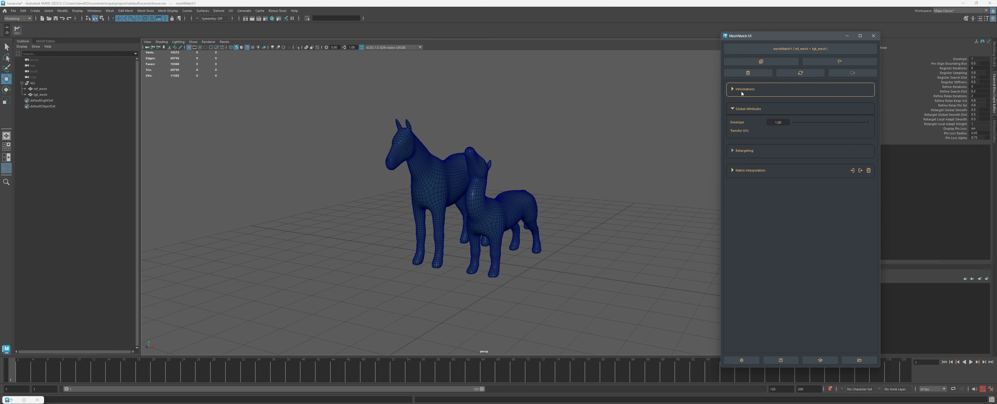
pyautogui.click(788, 109)
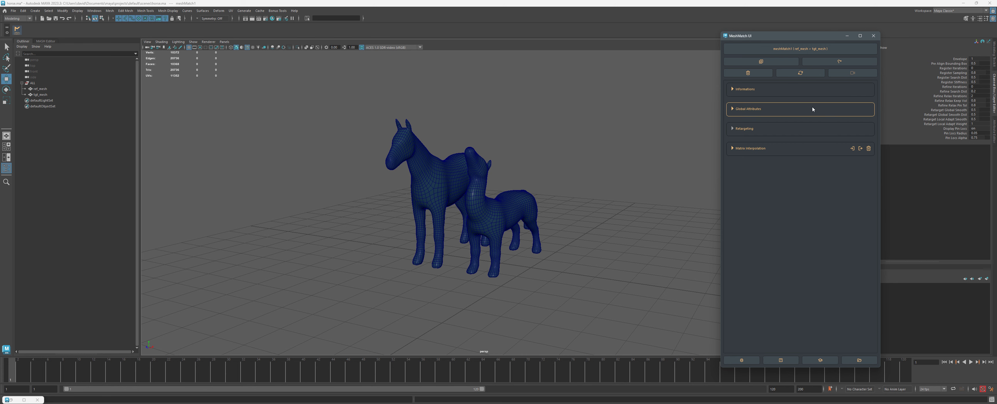
# Step: Examine the shape and topology of both horses from several angles and distances
pyautogui.keyDown('alt'); pyautogui.moveTo(657, 174); pyautogui.dragTo(635, 176); pyautogui.keyUp('alt')
pyautogui.keyDown('alt'); pyautogui.moveTo(510, 157); pyautogui.dragTo(596, 153, button='right'); pyautogui.keyUp('alt')
pyautogui.keyDown('alt'); pyautogui.moveTo(571, 140); pyautogui.dragTo(607, 142, button='middle'); pyautogui.keyUp('alt')
pyautogui.click(750, 128)
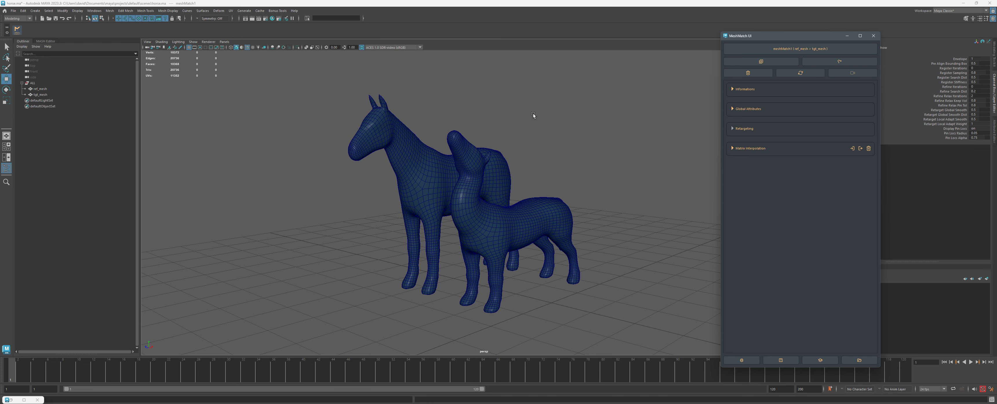
pyautogui.keyDown('alt'); pyautogui.moveTo(584, 115); pyautogui.dragTo(618, 125); pyautogui.keyUp('alt')
pyautogui.keyDown('alt'); pyautogui.moveTo(618, 124); pyautogui.dragTo(589, 129, button='right'); pyautogui.keyUp('alt')
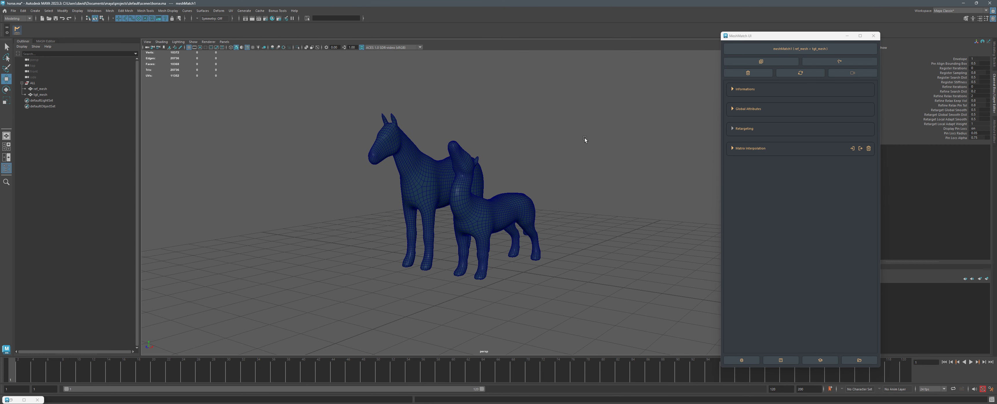
pyautogui.keyDown('alt'); pyautogui.moveTo(585, 138); pyautogui.dragTo(561, 149); pyautogui.keyUp('alt')
pyautogui.keyDown('alt'); pyautogui.moveTo(484, 136); pyautogui.dragTo(573, 140, button='right'); pyautogui.keyUp('alt')
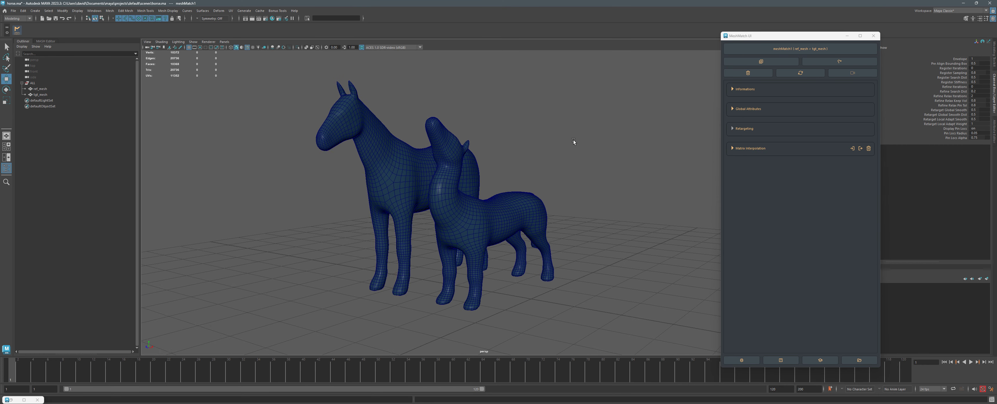
pyautogui.moveTo(574, 139)
pyautogui.keyDown('alt'); pyautogui.mouseDown()
pyautogui.moveTo(548, 140)
pyautogui.moveTo(588, 144)
pyautogui.mouseUp(); pyautogui.keyUp('alt')
pyautogui.keyDown('alt'); pyautogui.moveTo(587, 144); pyautogui.dragTo(550, 152, button='right'); pyautogui.keyUp('alt')
pyautogui.keyDown('alt'); pyautogui.moveTo(550, 152); pyautogui.dragTo(535, 140, button='middle'); pyautogui.keyUp('alt')
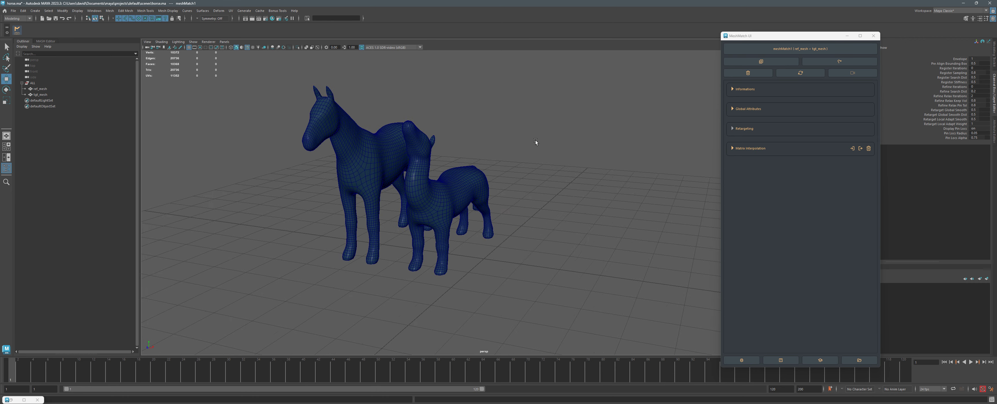
pyautogui.keyDown('alt'); pyautogui.moveTo(536, 141); pyautogui.dragTo(519, 165); pyautogui.keyUp('alt')
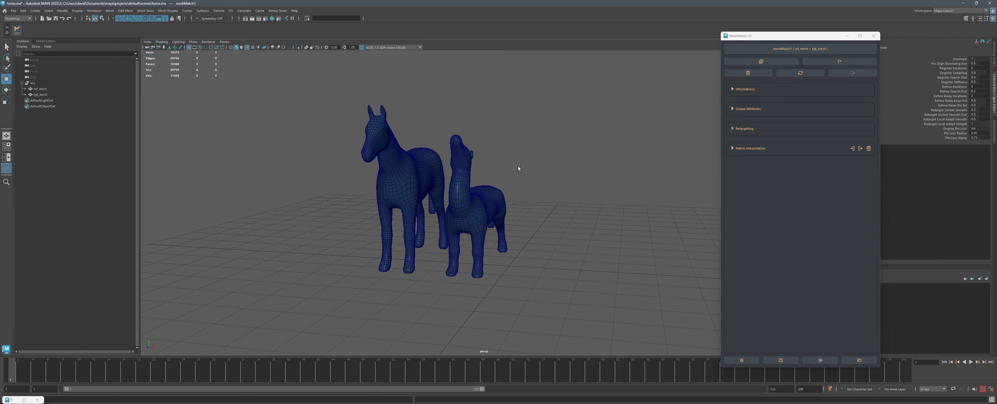
pyautogui.click(407, 178)
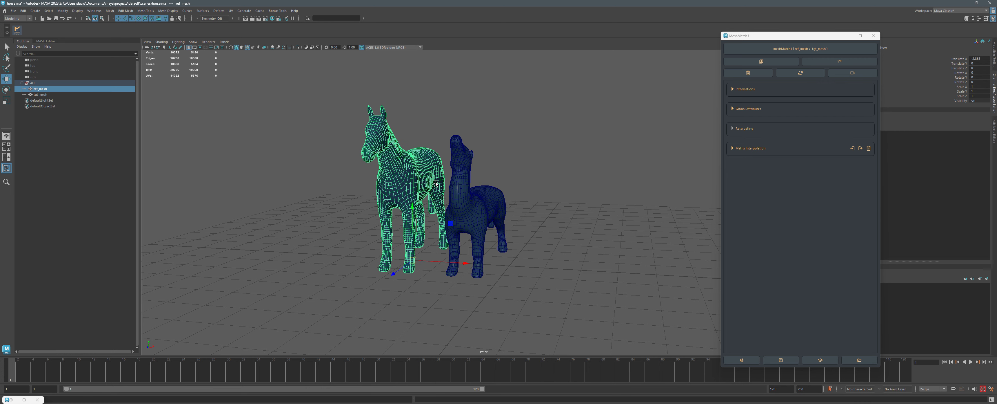
pyautogui.click(458, 190)
pyautogui.keyDown('alt'); pyautogui.moveTo(452, 187); pyautogui.dragTo(407, 167); pyautogui.keyUp('alt')
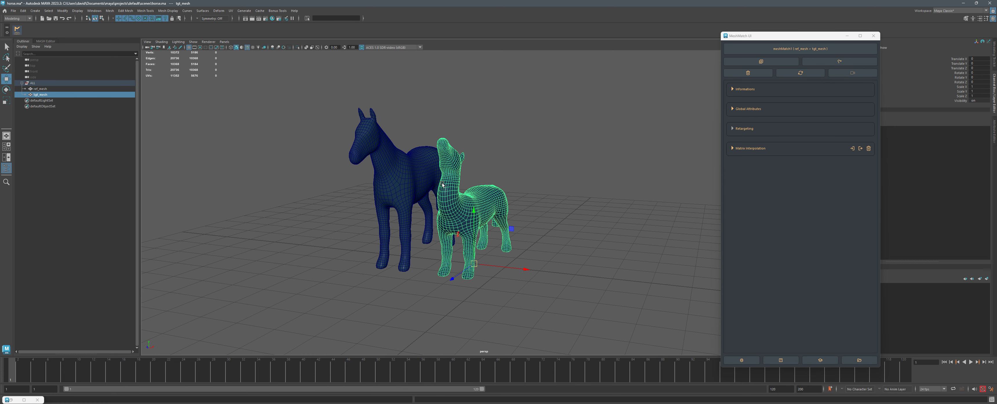
# Step: Select ref_mesh and graph its input and output connections in the Node Editor
pyautogui.click(409, 174)
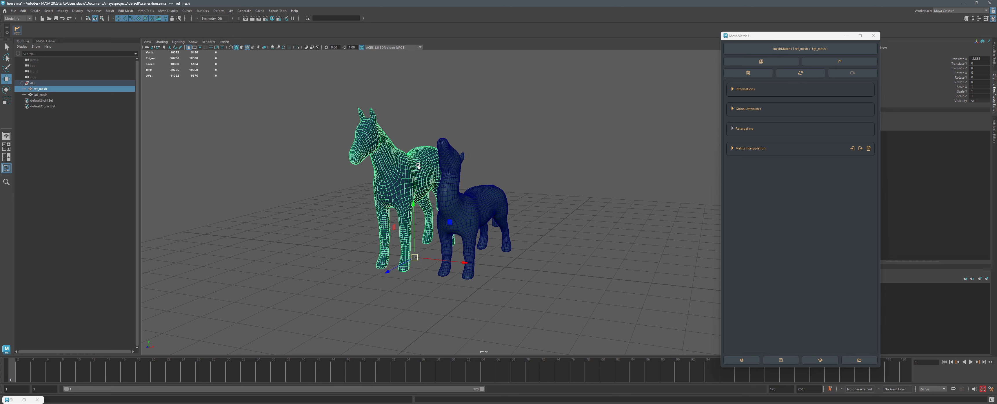
pyautogui.click(395, 102)
pyautogui.click(385, 125)
pyautogui.keyDown('alt'); pyautogui.moveTo(475, 182); pyautogui.dragTo(477, 182); pyautogui.keyUp('alt')
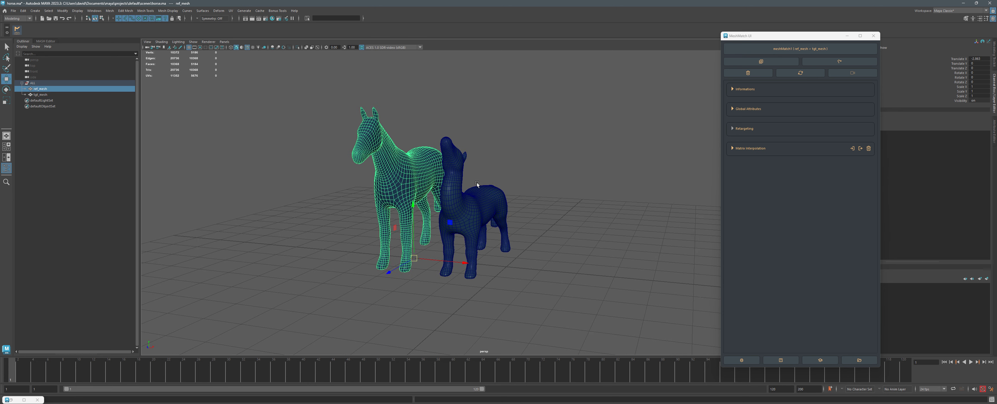
pyautogui.click(97, 11)
pyautogui.click(106, 88)
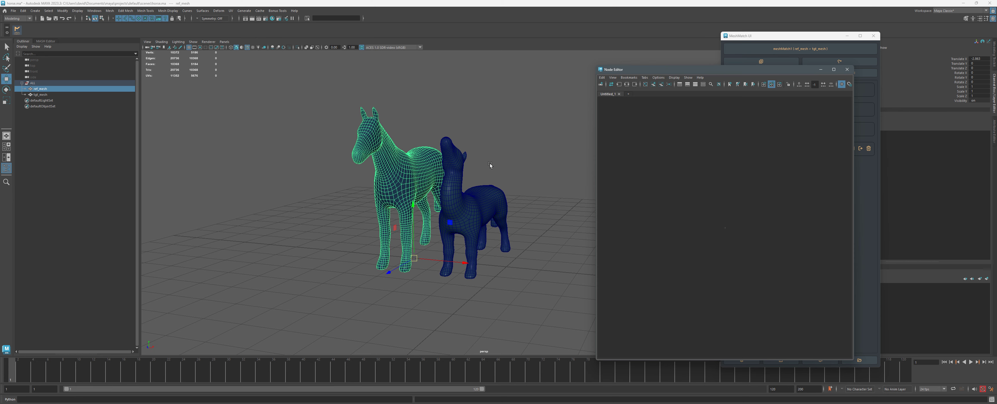
pyautogui.click(626, 84)
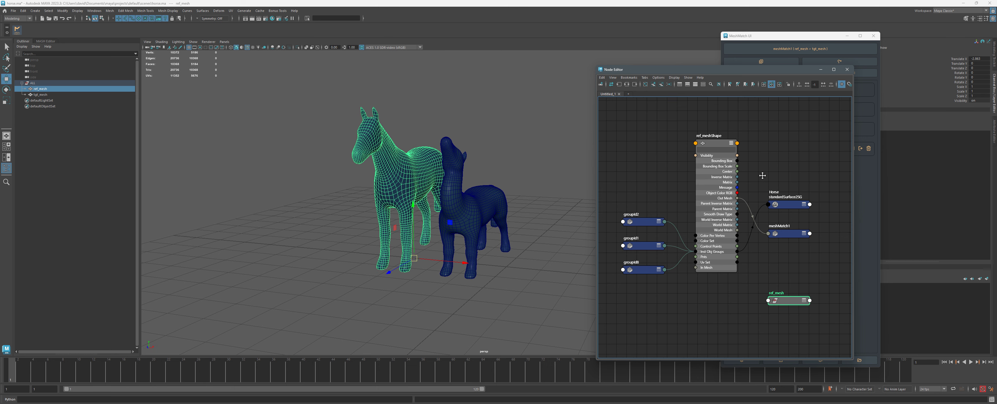
# Step: Graph the connections of meshMatch1 and expand the node to examine all of its attributes
pyautogui.scroll(2, 769, 267)
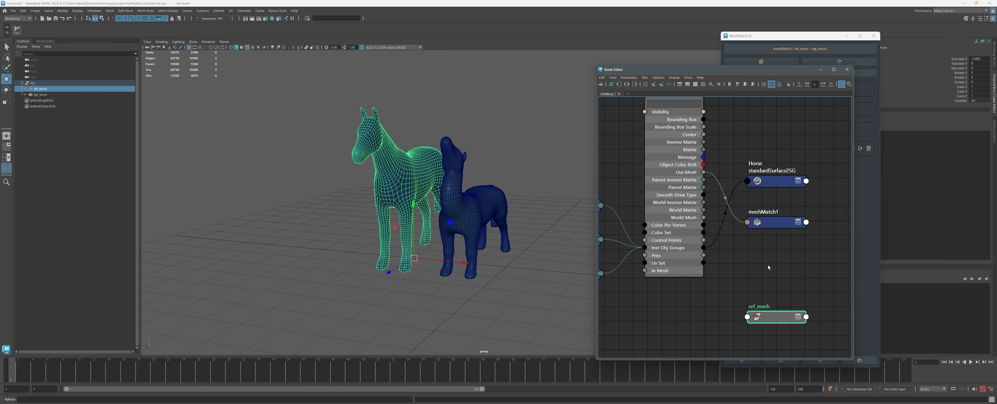
pyautogui.click(776, 226)
pyautogui.click(626, 84)
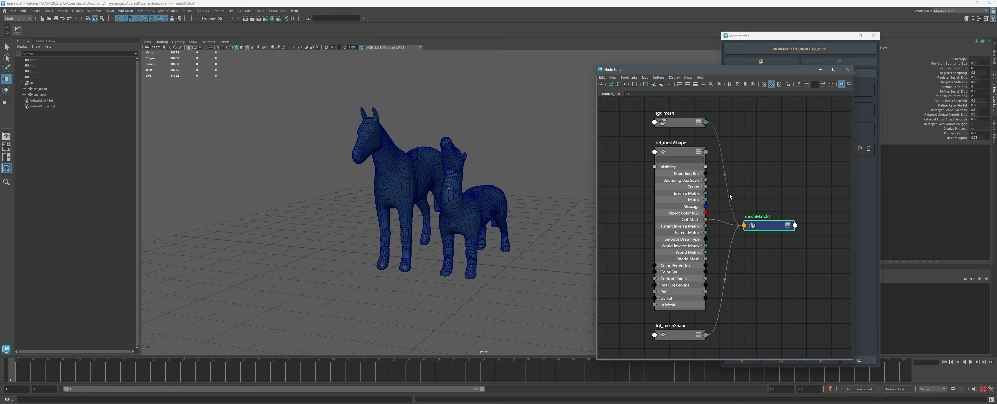
pyautogui.click(788, 226)
pyautogui.click(787, 226)
pyautogui.moveTo(781, 228); pyautogui.dragTo(774, 197)
pyautogui.keyDown('alt'); pyautogui.moveTo(775, 197); pyautogui.dragTo(668, 180, button='middle'); pyautogui.keyUp('alt')
# Step: Add a mesh node to the graph and connect meshMatch1's Matched Geom output to the new shape's In Mesh input
pyautogui.press('Tab')
pyautogui.write('mesh')
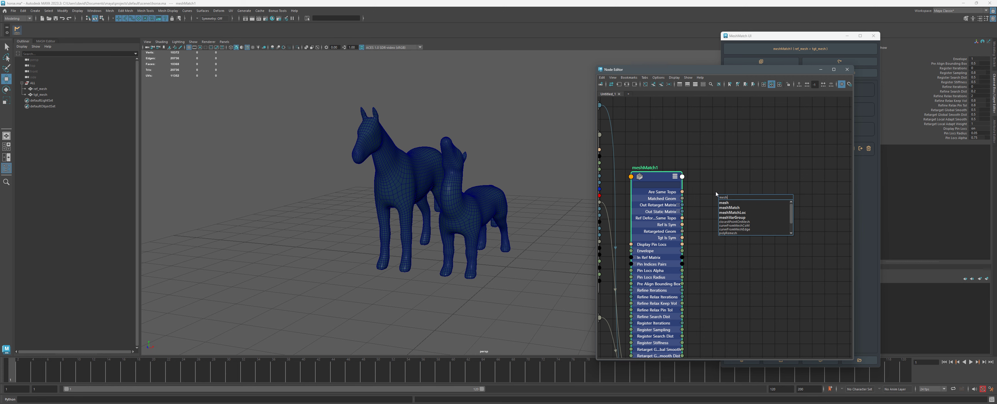
pyautogui.press('Return')
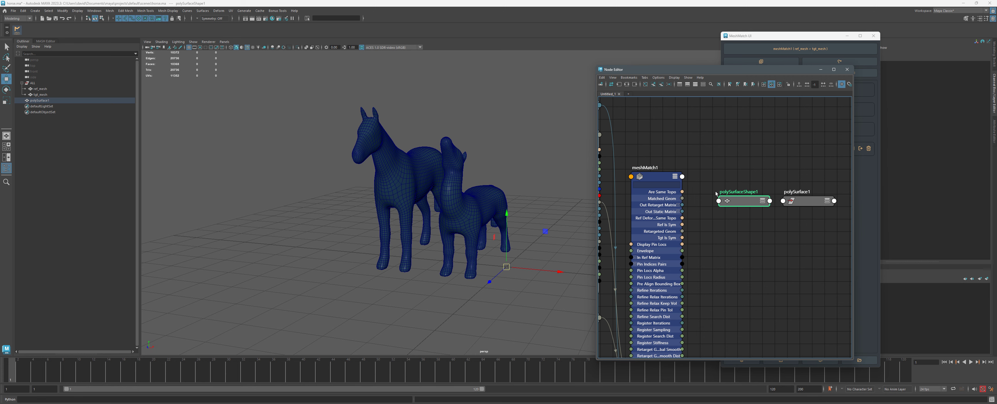
pyautogui.click(763, 200)
pyautogui.click(763, 200)
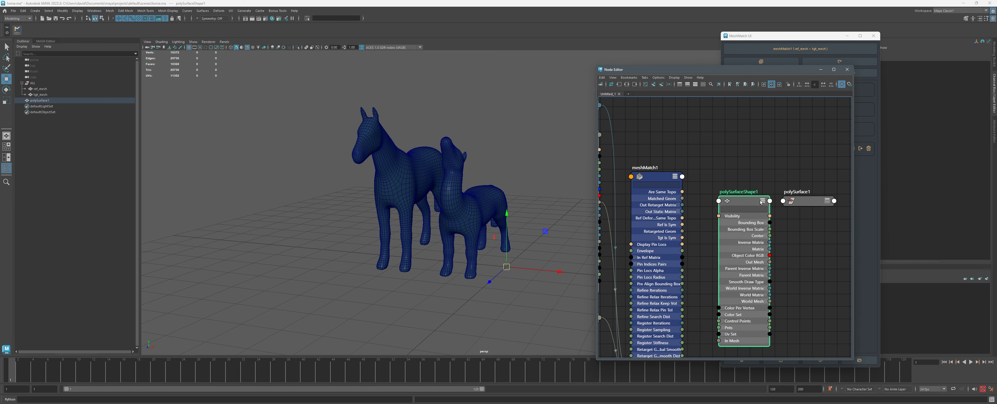
pyautogui.moveTo(759, 200); pyautogui.dragTo(756, 150)
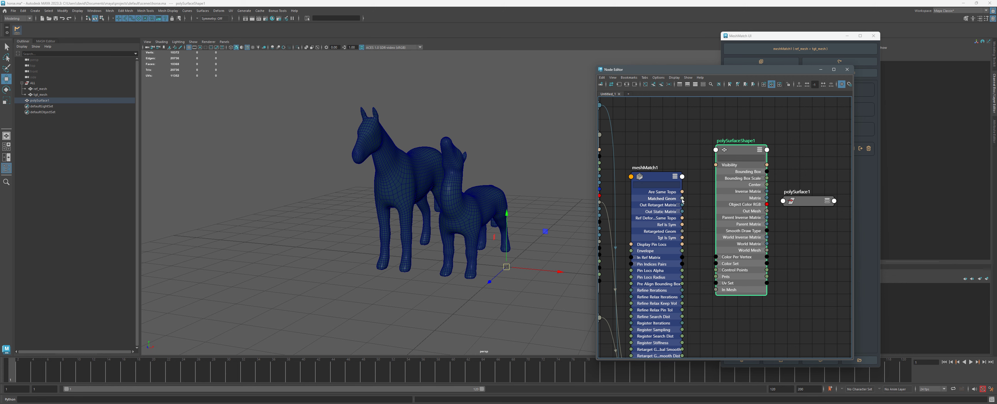
pyautogui.moveTo(682, 198); pyautogui.dragTo(717, 290)
# Step: Compare the matched output mesh with ref_mesh and tgt_mesh from several angles
pyautogui.keyDown('alt'); pyautogui.moveTo(488, 148); pyautogui.dragTo(452, 147); pyautogui.keyUp('alt')
pyautogui.click(554, 154)
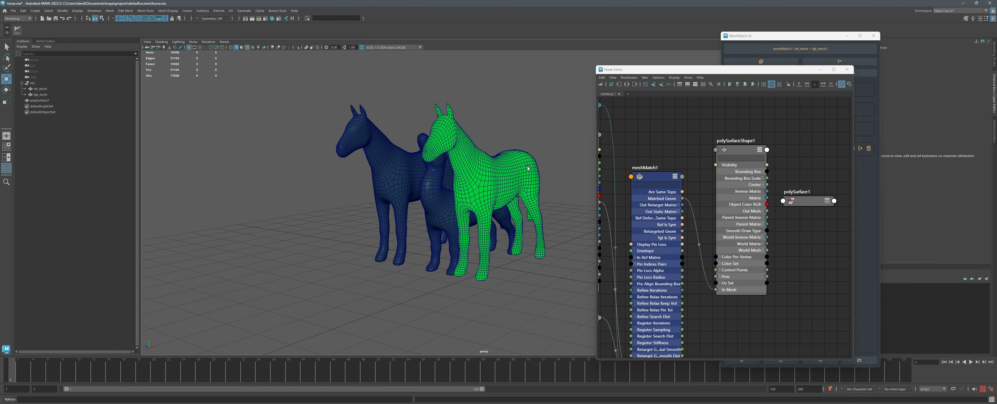
pyautogui.keyDown('alt'); pyautogui.moveTo(554, 159); pyautogui.dragTo(524, 176); pyautogui.keyUp('alt')
pyautogui.click(508, 164)
pyautogui.click(413, 169)
pyautogui.keyDown('alt'); pyautogui.moveTo(499, 205); pyautogui.dragTo(496, 203); pyautogui.keyUp('alt')
pyautogui.click(470, 192)
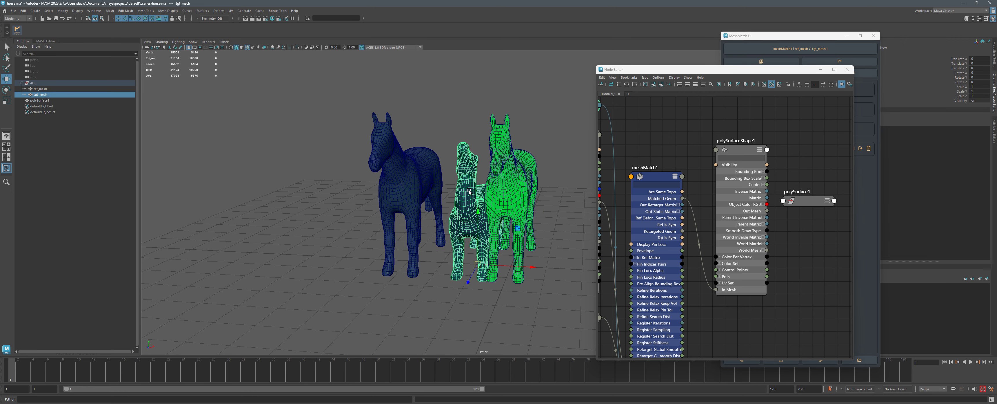
pyautogui.click(423, 168)
pyautogui.click(504, 160)
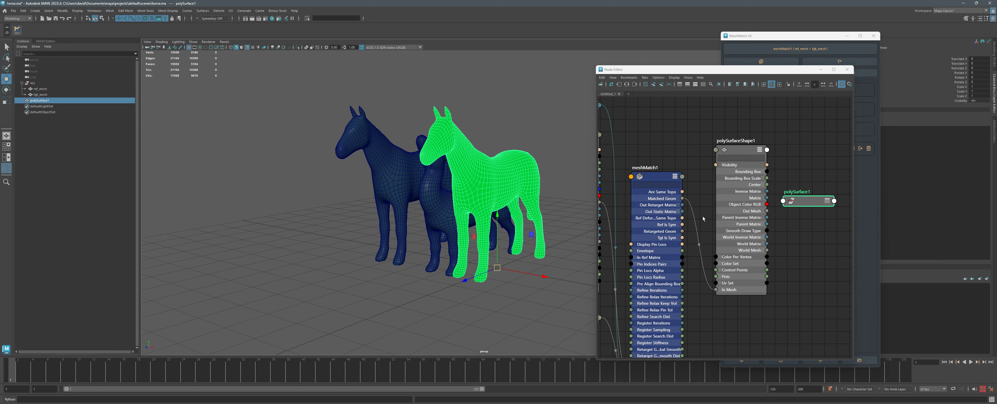
# Step: Disconnect Matched Geom from the output mesh's In Mesh input and delete that mesh
pyautogui.click(699, 234)
pyautogui.press('Delete')
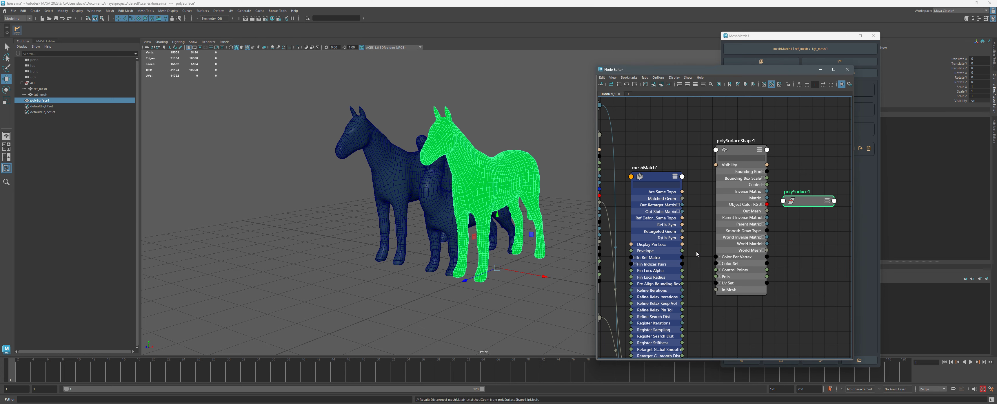
pyautogui.moveTo(738, 155); pyautogui.dragTo(746, 142)
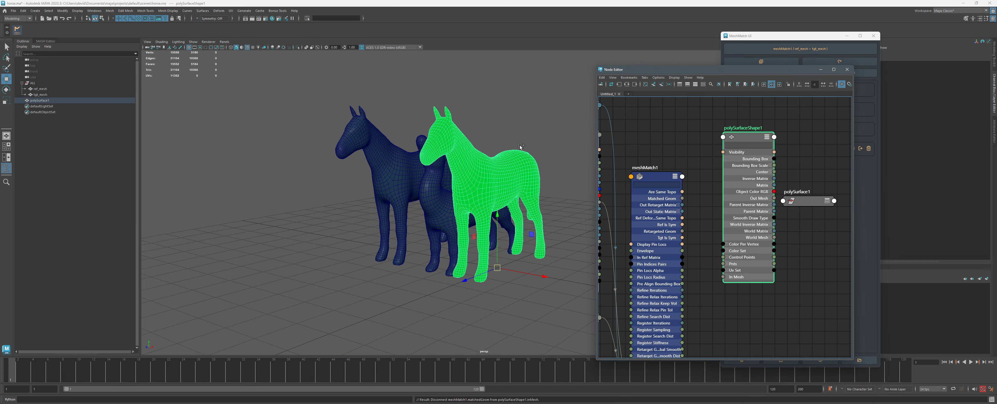
pyautogui.click(494, 149)
pyautogui.click(522, 164)
pyautogui.press('Delete')
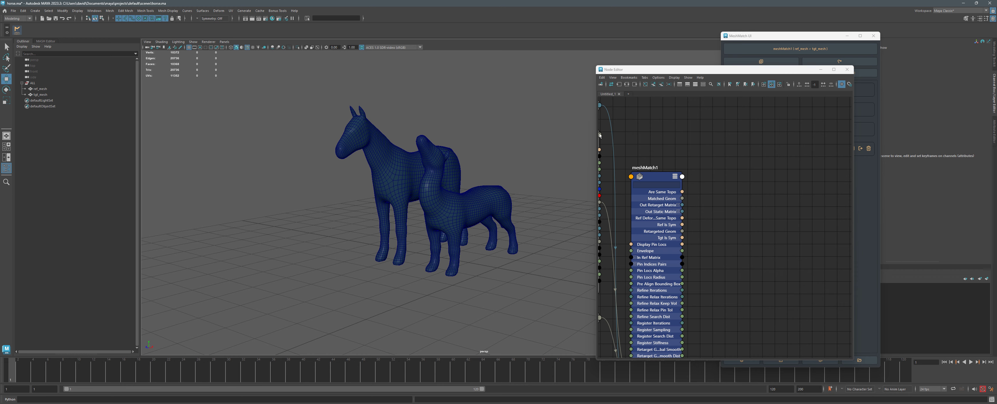
# Step: Minimize the Node Editor, duplicate ref_mesh and move the copy along X to the side away from tgt_mesh
pyautogui.click(821, 70)
pyautogui.click(461, 171)
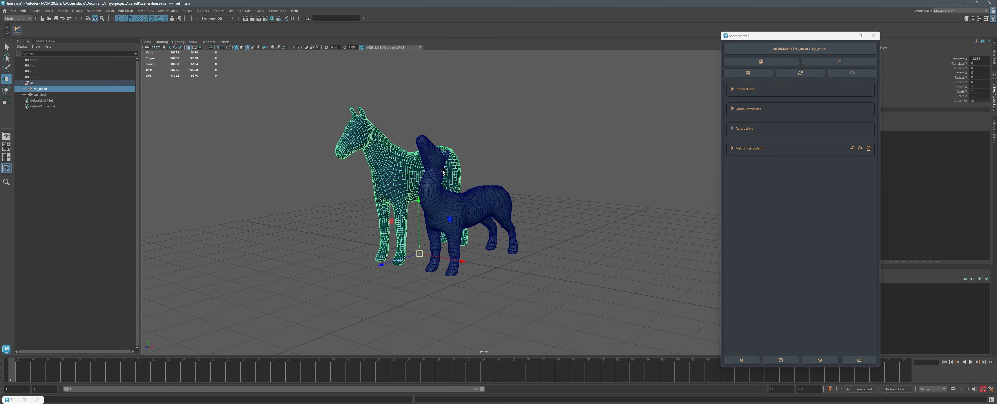
pyautogui.press('f')
pyautogui.keyDown('alt'); pyautogui.moveTo(460, 171); pyautogui.dragTo(481, 175); pyautogui.keyUp('alt')
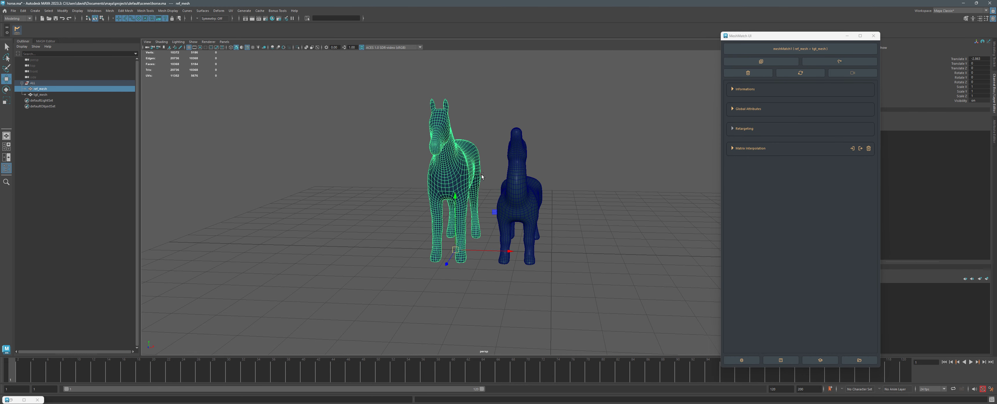
pyautogui.hotkey('ctrl', 'd')
pyautogui.moveTo(503, 251); pyautogui.dragTo(434, 250)
# Step: Rename the duplicated reference horse as ref_deformed_mesh
pyautogui.doubleClick(40, 100)
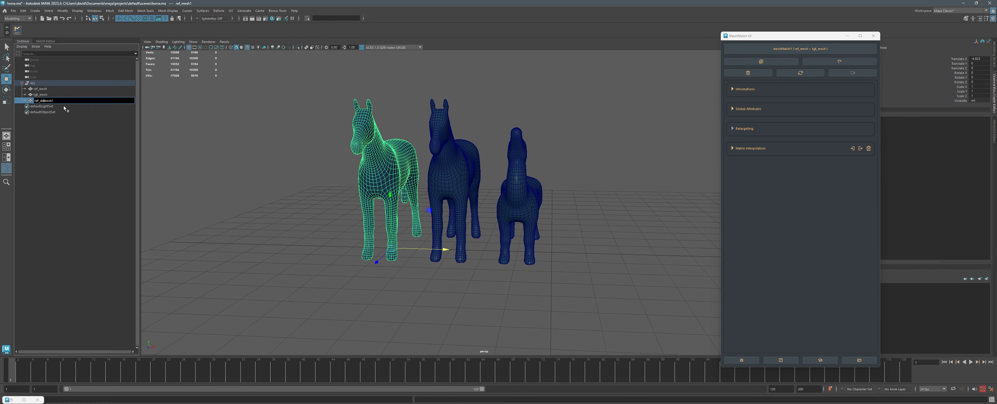
pyautogui.write('deformed')
pyautogui.press('Return')
# Step: Examine ref_deformed_mesh next to the reference and target horses from several angles
pyautogui.keyDown('alt'); pyautogui.moveTo(341, 146); pyautogui.dragTo(309, 141); pyautogui.keyUp('alt')
pyautogui.keyDown('alt'); pyautogui.moveTo(302, 149); pyautogui.dragTo(378, 156, button='right'); pyautogui.keyUp('alt')
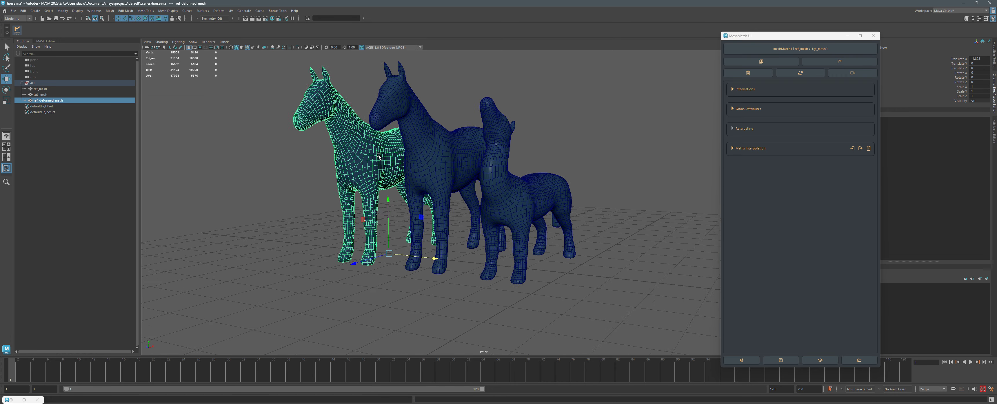
pyautogui.keyDown('alt'); pyautogui.moveTo(378, 156); pyautogui.dragTo(396, 157, button='middle'); pyautogui.keyUp('alt')
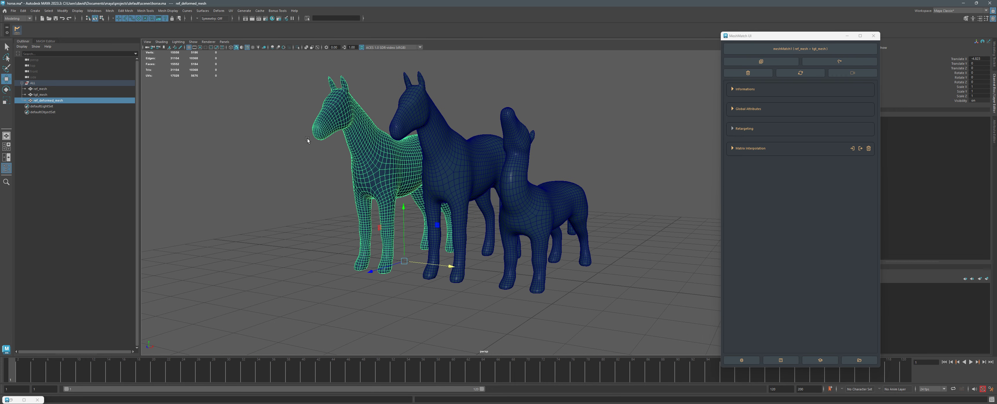
pyautogui.click(306, 148)
pyautogui.click(329, 128)
pyautogui.moveTo(334, 163)
pyautogui.keyDown('alt'); pyautogui.mouseDown()
pyautogui.moveTo(361, 167)
pyautogui.moveTo(338, 163)
pyautogui.mouseUp(); pyautogui.keyUp('alt')
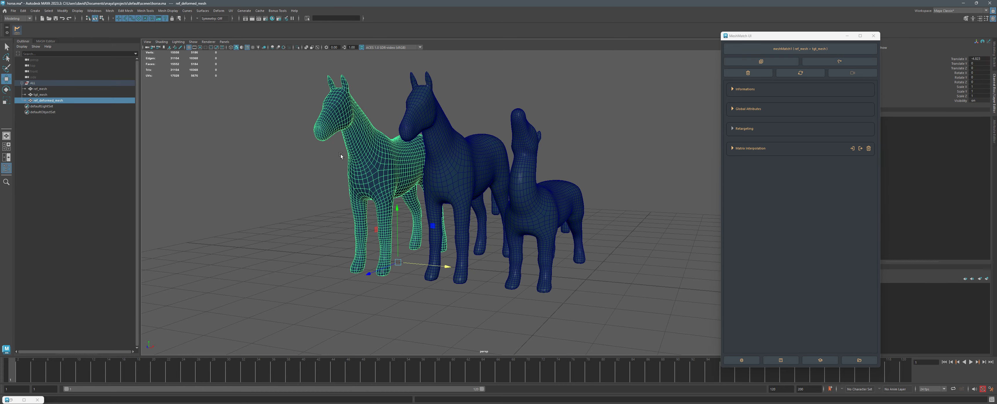
pyautogui.keyDown('alt'); pyautogui.moveTo(360, 141); pyautogui.dragTo(375, 153); pyautogui.keyUp('alt')
pyautogui.keyDown('alt'); pyautogui.moveTo(339, 129); pyautogui.dragTo(335, 139); pyautogui.keyUp('alt')
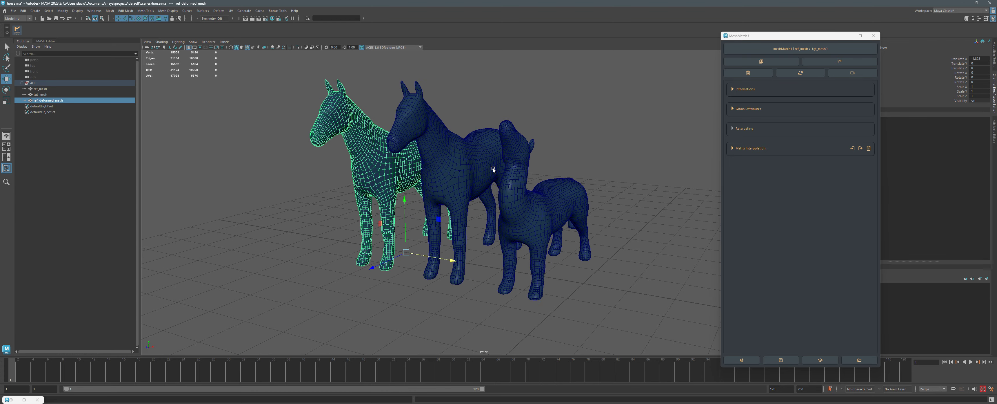
pyautogui.click(517, 170)
pyautogui.moveTo(564, 180)
pyautogui.keyDown('alt'); pyautogui.mouseDown()
pyautogui.moveTo(523, 179)
pyautogui.moveTo(562, 170)
pyautogui.mouseUp(); pyautogui.keyUp('alt')
# Step: Generate a retargeted mesh from ref_deformed_mesh with the current match and move it clear of tgt_mesh
pyautogui.click(362, 133)
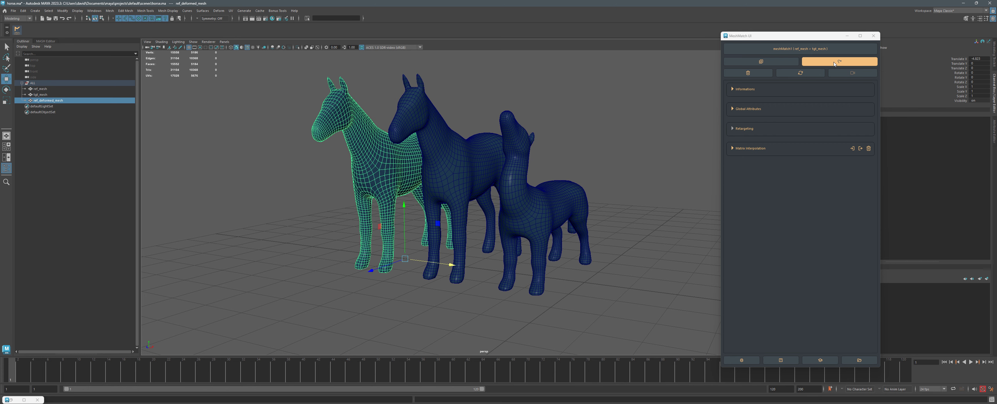
pyautogui.click(847, 62)
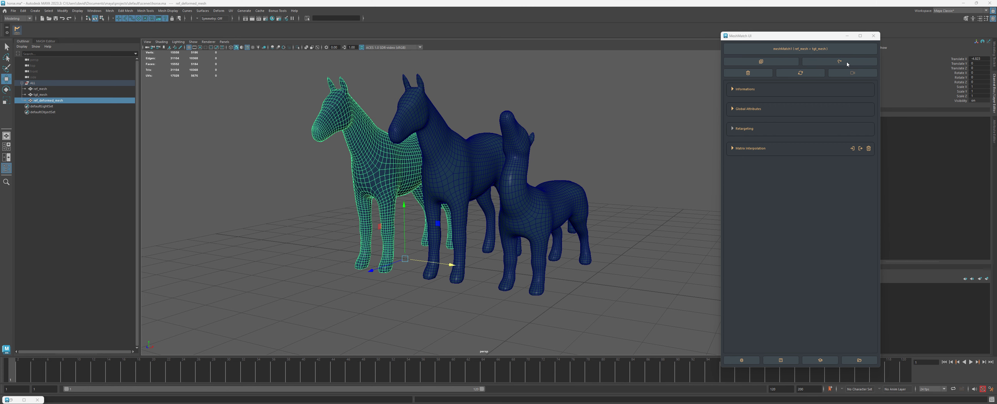
pyautogui.click(485, 210)
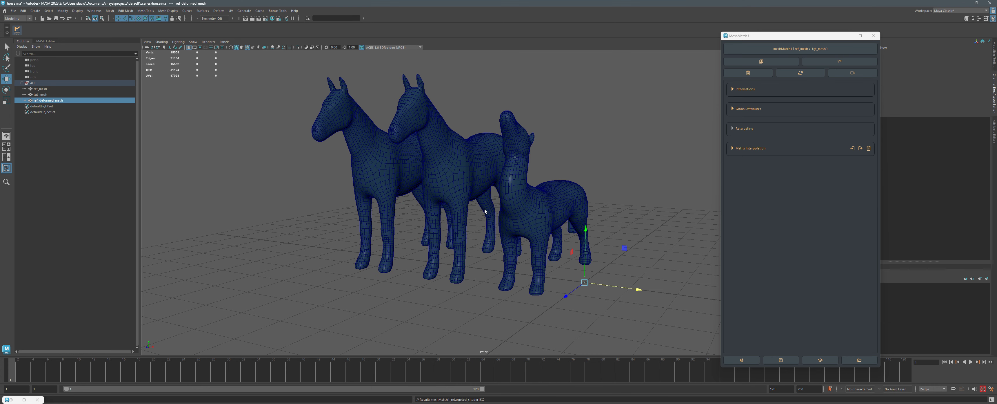
pyautogui.click(499, 209)
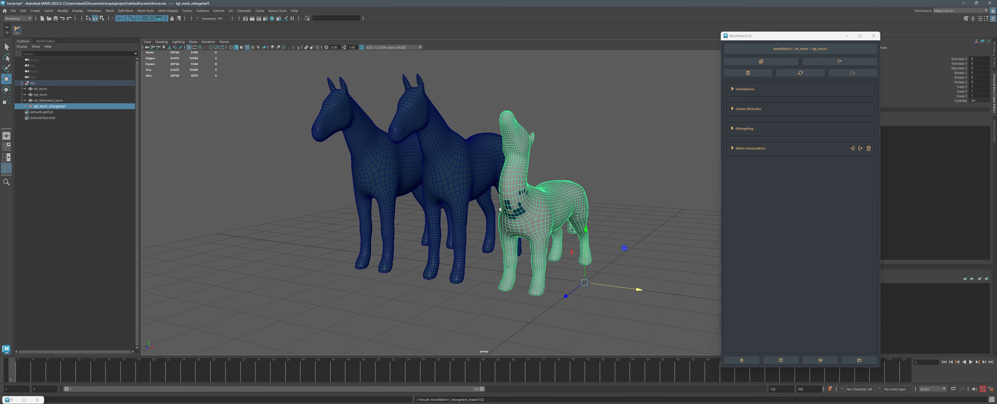
pyautogui.scroll(-2, 600, 206)
pyautogui.keyDown('alt'); pyautogui.moveTo(600, 206); pyautogui.dragTo(619, 271); pyautogui.keyUp('alt')
pyautogui.keyDown('alt'); pyautogui.moveTo(627, 271); pyautogui.dragTo(450, 194); pyautogui.keyUp('alt')
# Step: Hide the original ref_mesh and tgt_mesh
pyautogui.click(614, 212)
pyautogui.click(577, 191)
pyautogui.click(450, 194)
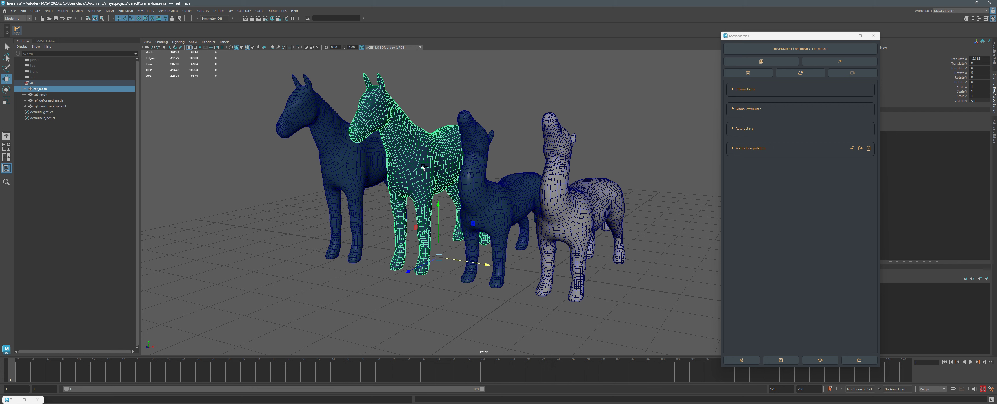
pyautogui.hotkey('ctrl', 'h')
pyautogui.click(484, 199)
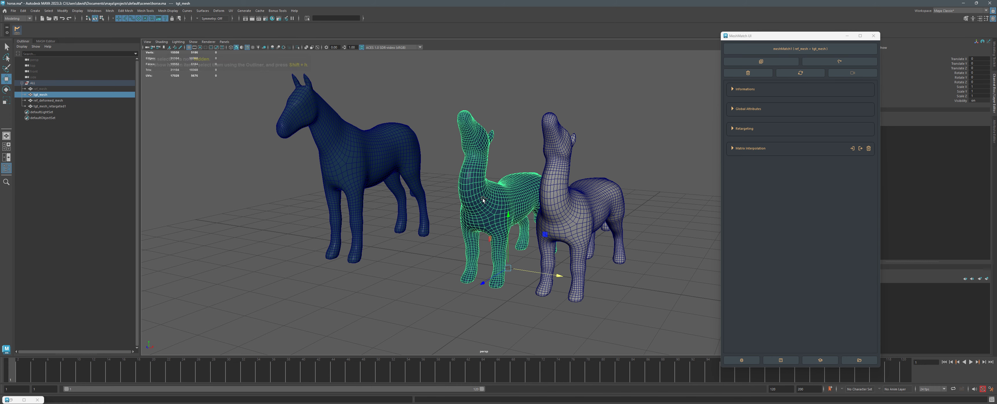
pyautogui.hotkey('ctrl', 'h')
# Step: Move ref_deformed_mesh along X until it stands next to the retargeted horse
pyautogui.click(335, 174)
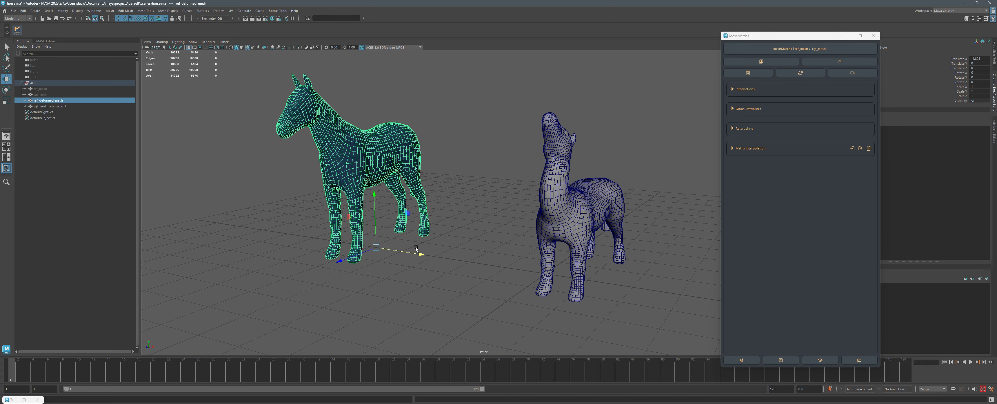
pyautogui.moveTo(418, 254); pyautogui.dragTo(533, 283)
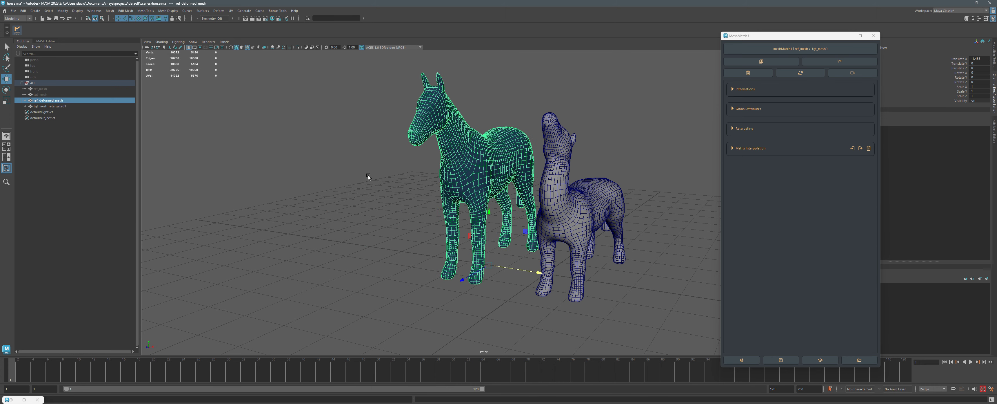
pyautogui.keyDown('alt'); pyautogui.moveTo(481, 146); pyautogui.dragTo(460, 144); pyautogui.keyUp('alt')
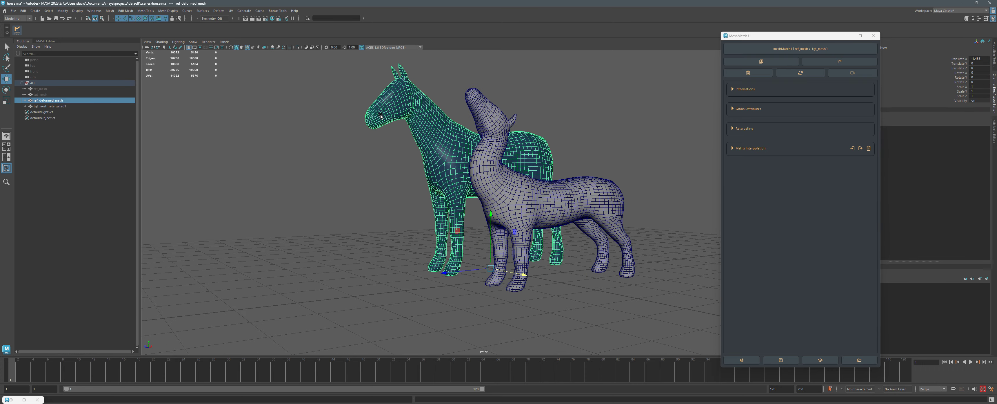
pyautogui.click(604, 191)
pyautogui.moveTo(604, 192)
pyautogui.keyDown('alt'); pyautogui.mouseDown()
pyautogui.moveTo(572, 196)
pyautogui.moveTo(591, 194)
pyautogui.mouseUp(); pyautogui.keyUp('alt')
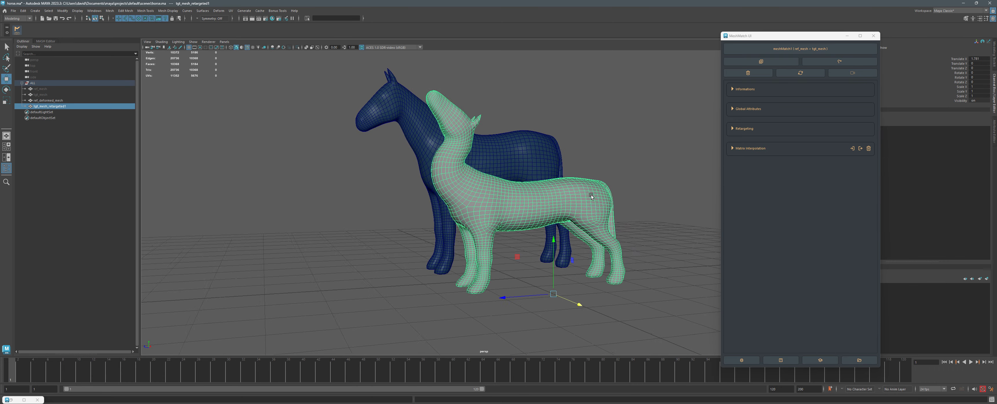
# Step: In the side view, soft-select the vertices of ref_deformed_mesh's muzzle with a falloff radius that covers the head
pyautogui.scroll(3, 389, 161)
pyautogui.moveTo(332, 104); pyautogui.dragTo(322, 105, button='right')
pyautogui.click(321, 106)
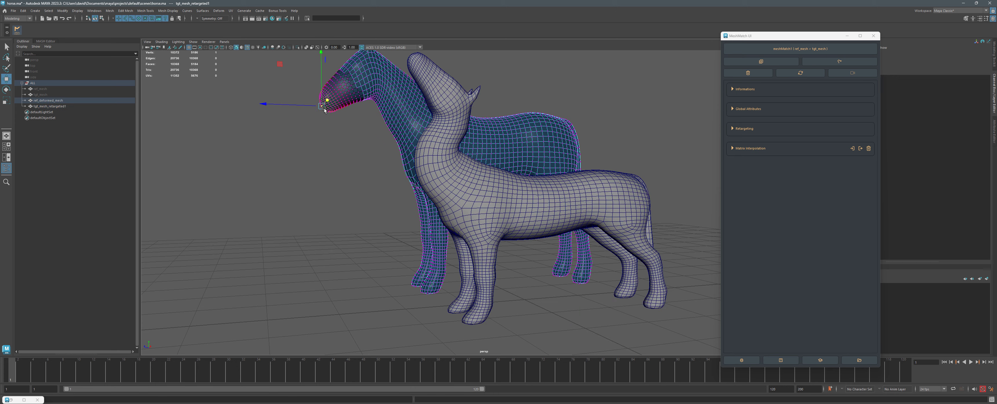
pyautogui.press('space')
pyautogui.moveTo(360, 120); pyautogui.dragTo(399, 121)
pyautogui.scroll(4, 387, 164)
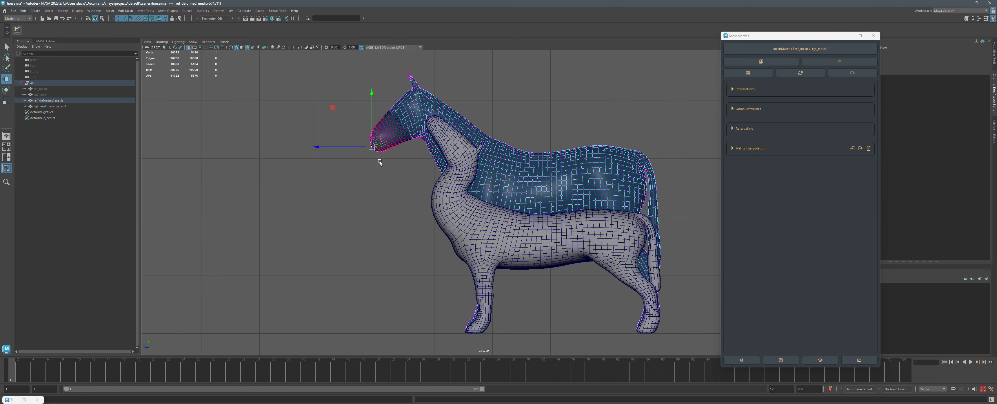
pyautogui.press('b')
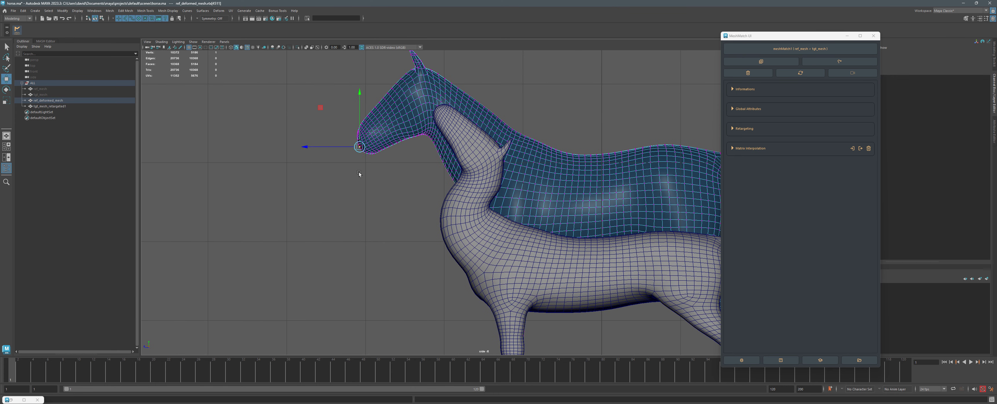
pyautogui.moveTo(358, 170); pyautogui.dragTo(419, 175, button='middle')
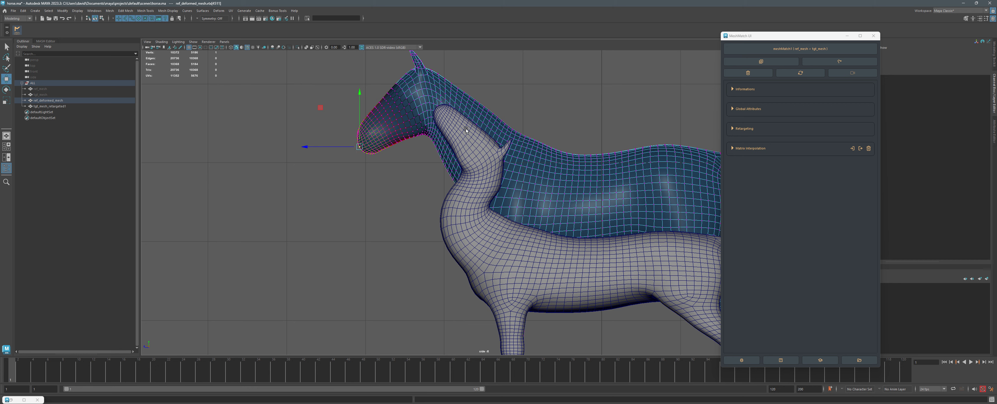
# Step: Pull ref_deformed_mesh's soft-selected muzzle vertices forward and down to elongate the head, adjusting their final position slightly
pyautogui.click(475, 144)
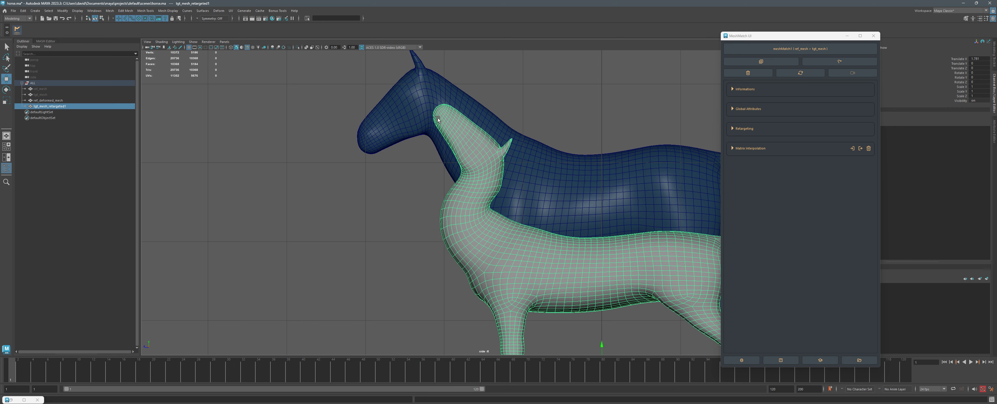
pyautogui.moveTo(370, 142); pyautogui.dragTo(362, 148, button='right')
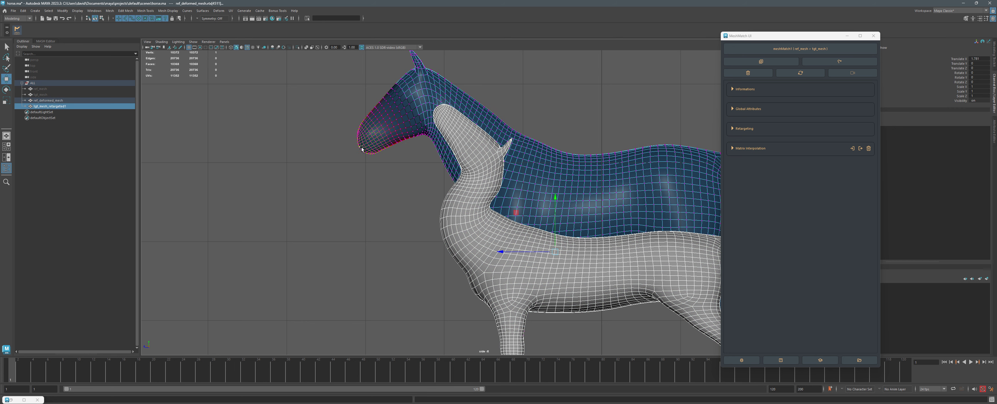
pyautogui.click(359, 148)
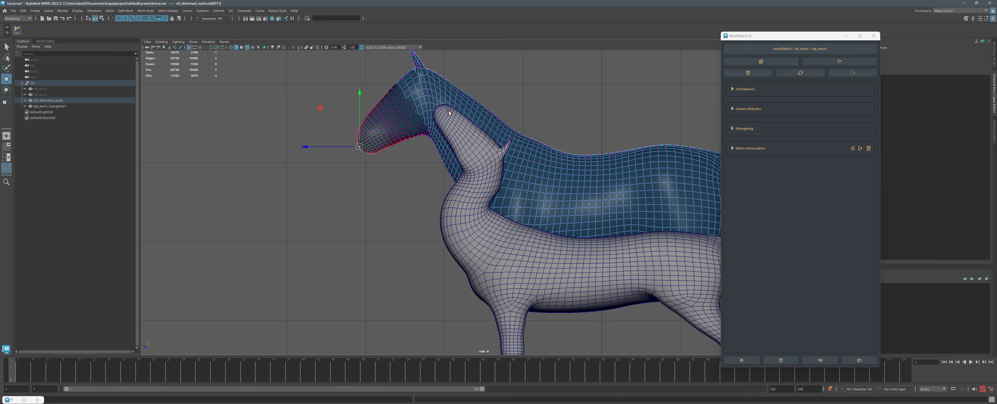
pyautogui.keyDown('alt'); pyautogui.moveTo(459, 133); pyautogui.dragTo(470, 181, button='middle'); pyautogui.keyUp('alt')
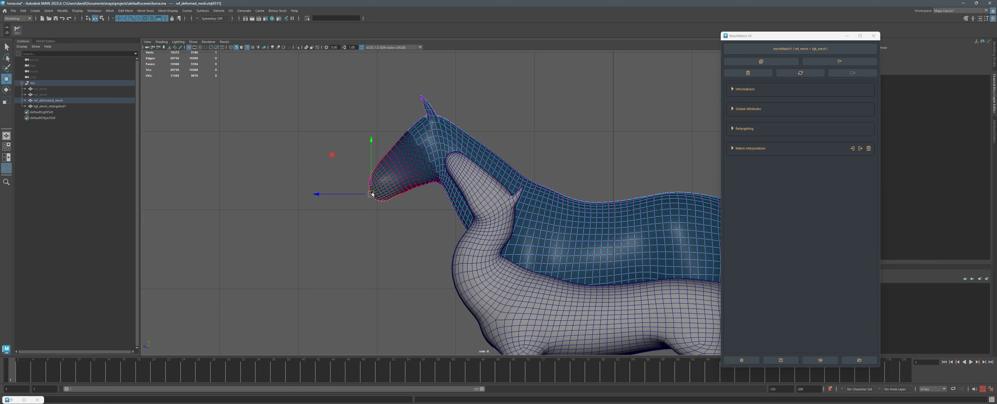
pyautogui.moveTo(372, 194); pyautogui.dragTo(322, 221)
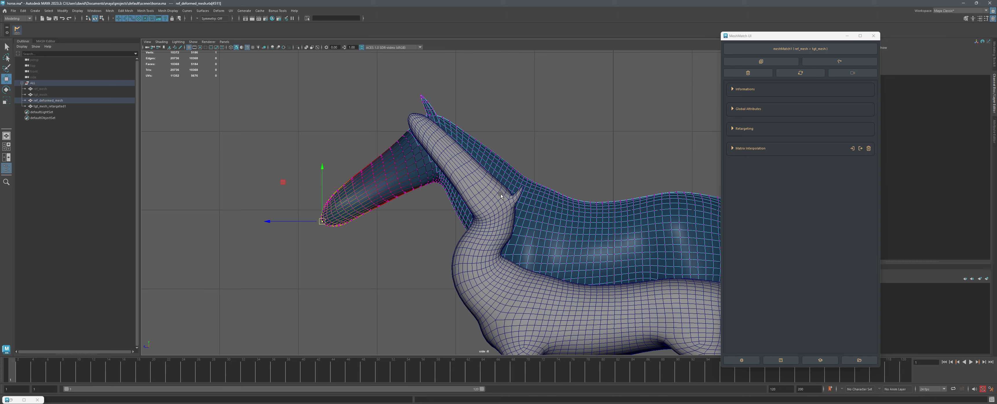
pyautogui.keyDown('alt'); pyautogui.moveTo(499, 194); pyautogui.dragTo(423, 166, button='middle'); pyautogui.keyUp('alt')
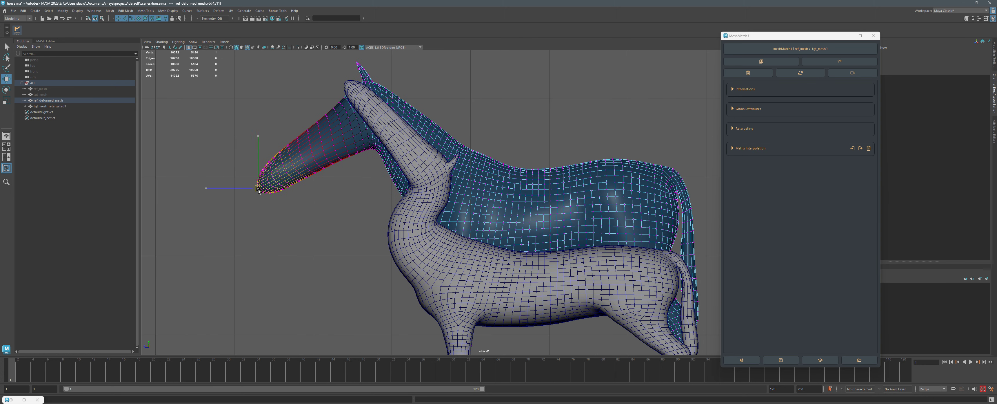
pyautogui.moveTo(259, 190)
pyautogui.mouseDown()
pyautogui.moveTo(308, 160)
pyautogui.moveTo(270, 190)
pyautogui.moveTo(265, 179)
pyautogui.mouseUp()
# Step: Switch the display to wireframe and soft-select the vertices at ref_deformed_mesh's tail tip in the perspective view
pyautogui.keyDown('alt'); pyautogui.moveTo(417, 239); pyautogui.dragTo(403, 148, button='middle'); pyautogui.keyUp('alt')
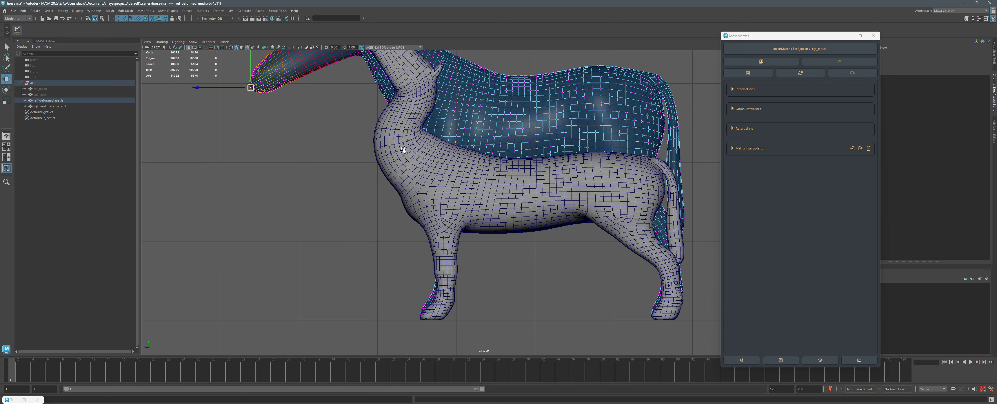
pyautogui.keyDown('alt'); pyautogui.moveTo(482, 288); pyautogui.dragTo(466, 265, button='middle'); pyautogui.keyUp('alt')
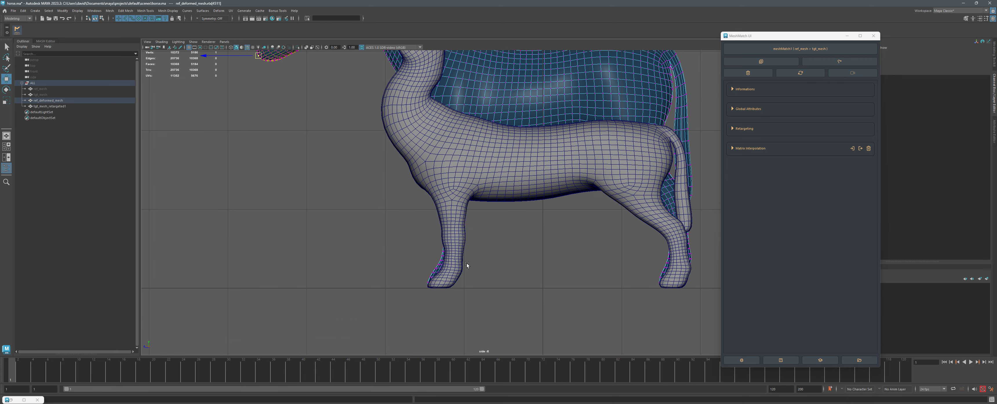
pyautogui.press('4')
pyautogui.keyDown('alt'); pyautogui.moveTo(557, 216); pyautogui.dragTo(443, 216, button='middle'); pyautogui.keyUp('alt')
pyautogui.keyDown('alt'); pyautogui.moveTo(444, 215); pyautogui.dragTo(478, 211, button='right'); pyautogui.keyUp('alt')
pyautogui.keyDown('alt'); pyautogui.moveTo(478, 211); pyautogui.dragTo(427, 236, button='middle'); pyautogui.keyUp('alt')
pyautogui.keyDown('alt'); pyautogui.moveTo(427, 236); pyautogui.dragTo(542, 209, button='right'); pyautogui.keyUp('alt')
pyautogui.keyDown('alt'); pyautogui.moveTo(561, 207); pyautogui.dragTo(496, 201, button='middle'); pyautogui.keyUp('alt')
pyautogui.keyDown('alt'); pyautogui.moveTo(496, 201); pyautogui.dragTo(567, 210, button='right'); pyautogui.keyUp('alt')
pyautogui.press('space')
pyautogui.moveTo(567, 210); pyautogui.dragTo(568, 194)
pyautogui.keyDown('alt'); pyautogui.moveTo(713, 233); pyautogui.dragTo(673, 250); pyautogui.keyUp('alt')
pyautogui.keyDown('alt'); pyautogui.moveTo(673, 250); pyautogui.dragTo(540, 225, button='middle'); pyautogui.keyUp('alt')
pyautogui.keyDown('alt'); pyautogui.moveTo(540, 225); pyautogui.dragTo(571, 201, button='right'); pyautogui.keyUp('alt')
pyautogui.keyDown('alt'); pyautogui.moveTo(571, 201); pyautogui.dragTo(510, 232, button='middle'); pyautogui.keyUp('alt')
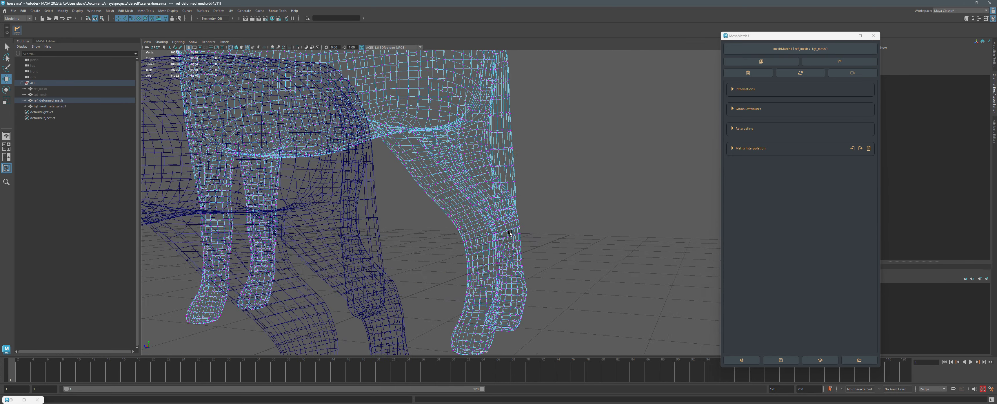
pyautogui.click(522, 226)
pyautogui.keyDown('alt'); pyautogui.moveTo(522, 226); pyautogui.dragTo(531, 233); pyautogui.keyUp('alt')
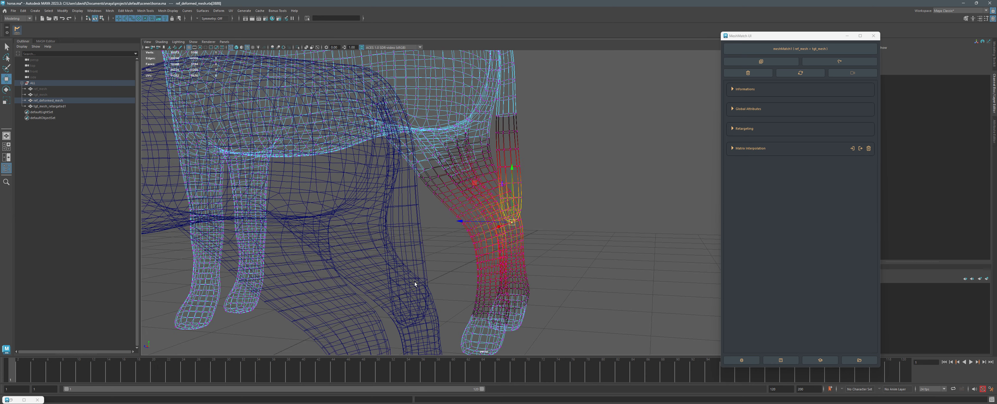
# Step: In the side view, move the whole ref_deformed_mesh backward along Z so its hind legs and tail stand clear of the retargeted horse
pyautogui.press('space')
pyautogui.moveTo(543, 200); pyautogui.dragTo(575, 199)
pyautogui.keyDown('alt'); pyautogui.moveTo(518, 155); pyautogui.dragTo(517, 166, button='middle'); pyautogui.keyUp('alt')
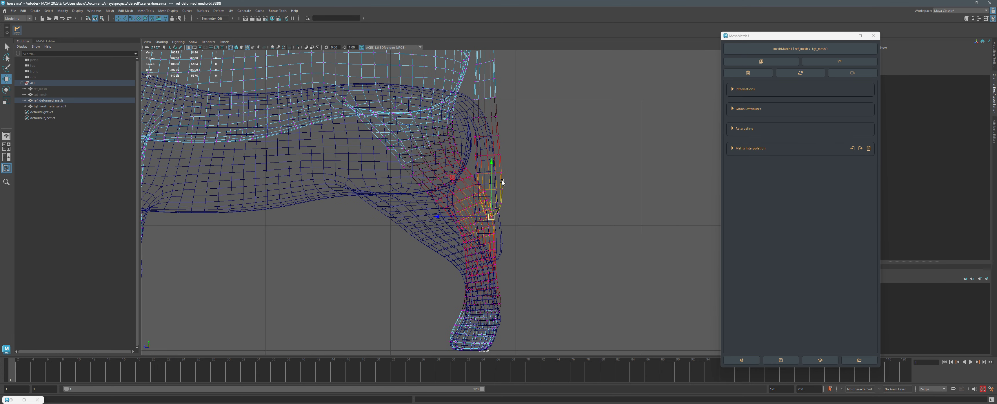
pyautogui.scroll(-6, 490, 182)
pyautogui.click(44, 100)
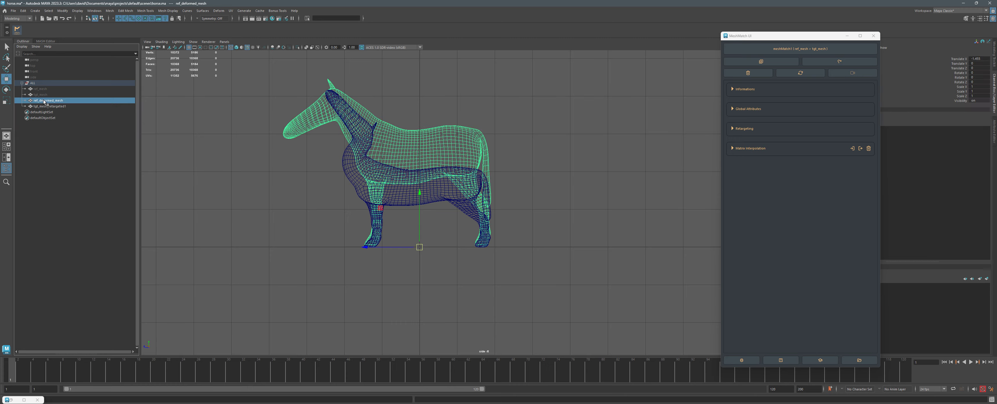
pyautogui.moveTo(385, 247); pyautogui.dragTo(412, 251)
pyautogui.scroll(5, 678, 207)
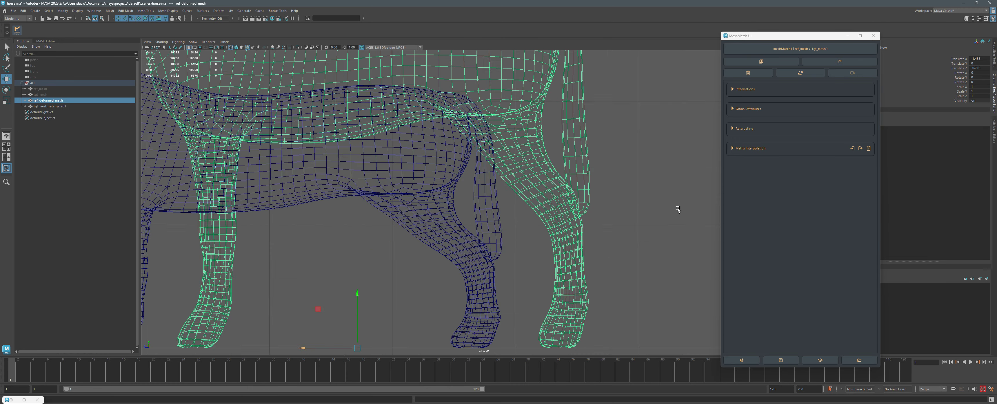
pyautogui.scroll(-3, 614, 158)
pyautogui.scroll(-1, 614, 159)
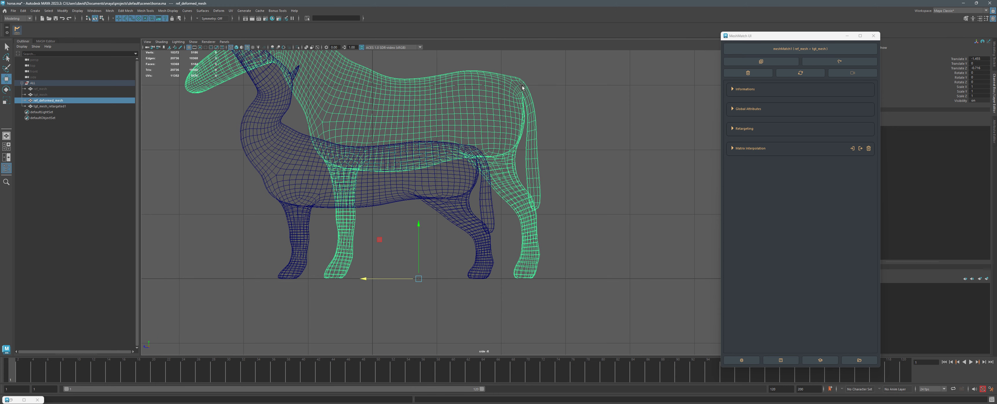
# Step: Soft-select the vertices at ref_deformed_mesh's tail tip again, with the falloff reaching the hind legs
pyautogui.click(485, 199)
pyautogui.press('space')
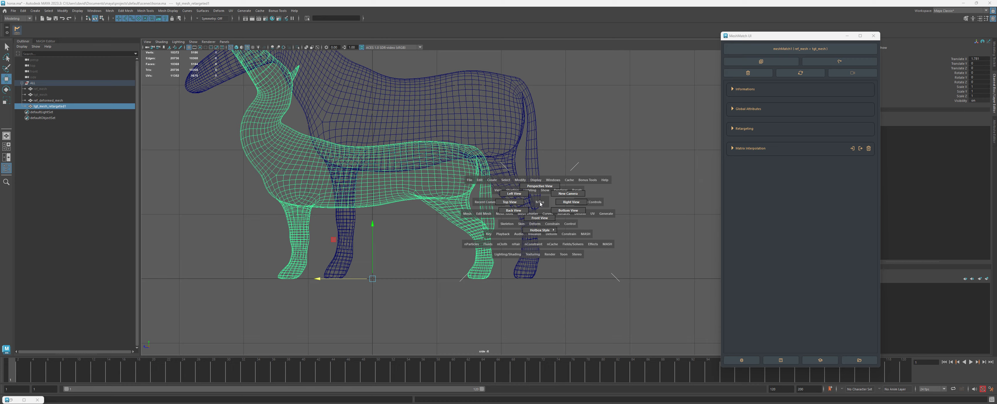
pyautogui.click(537, 206)
pyautogui.click(539, 209)
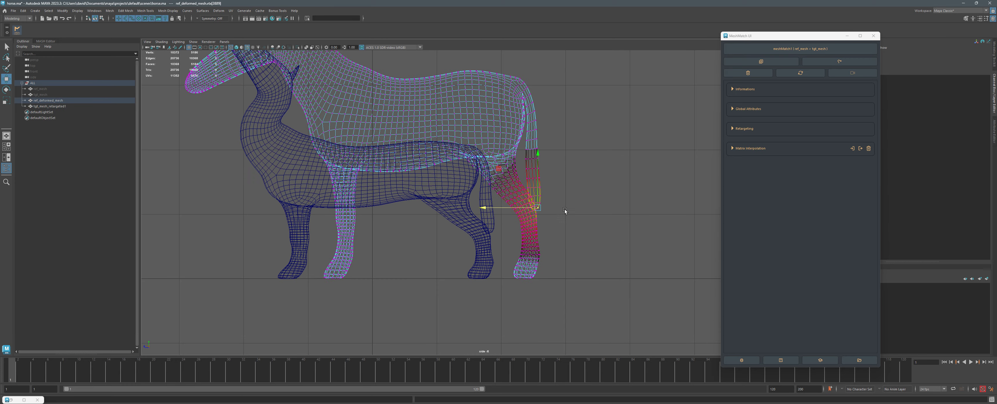
pyautogui.scroll(5, 530, 213)
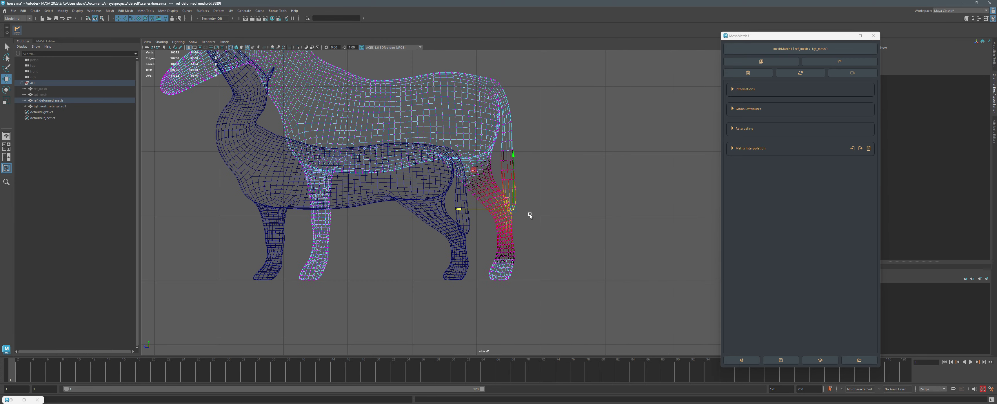
pyautogui.press('space')
pyautogui.moveTo(560, 214); pyautogui.dragTo(614, 212)
pyautogui.click(594, 230)
pyautogui.click(554, 217)
pyautogui.press('space')
pyautogui.keyDown('alt'); pyautogui.moveTo(457, 214); pyautogui.dragTo(459, 217, button='middle'); pyautogui.keyUp('alt')
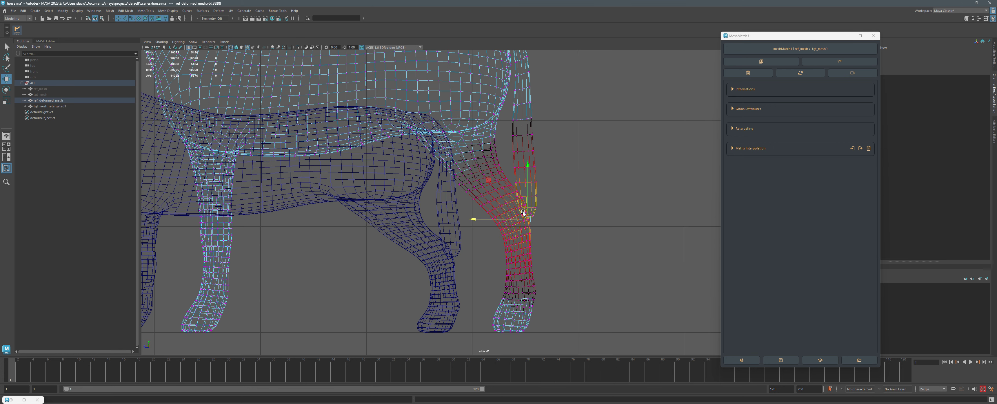
pyautogui.moveTo(529, 219); pyautogui.dragTo(523, 176)
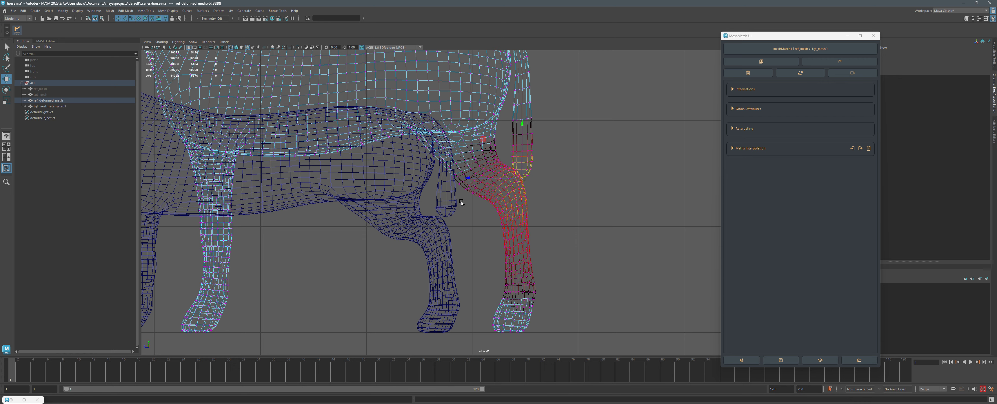
pyautogui.moveTo(521, 178)
pyautogui.mouseDown()
pyautogui.moveTo(523, 185)
pyautogui.moveTo(523, 175)
pyautogui.mouseUp()
pyautogui.hotkey('ctrl', 'z')
pyautogui.hotkey('ctrl', 'z')
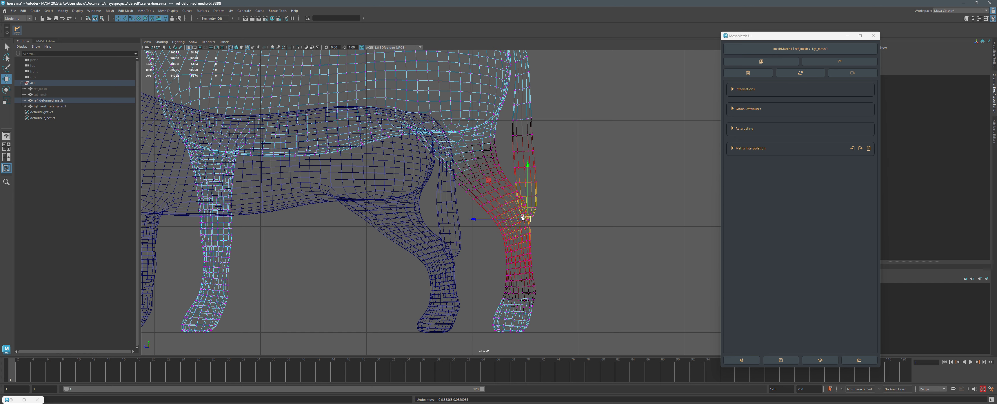
# Step: Raise ref_deformed_mesh's soft-selected tail tip and hind-leg vertices, and check the same area on tgt_mesh_retargeted1
pyautogui.moveTo(523, 217); pyautogui.dragTo(523, 195)
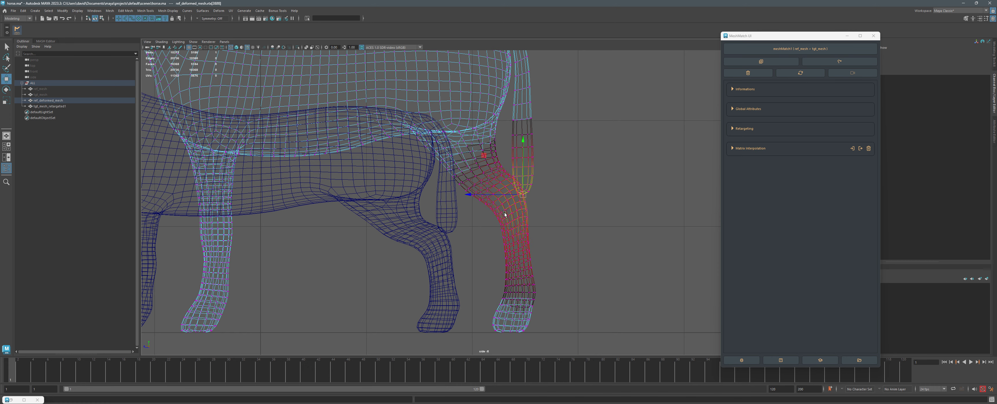
pyautogui.scroll(4, 646, 234)
pyautogui.scroll(3, 586, 196)
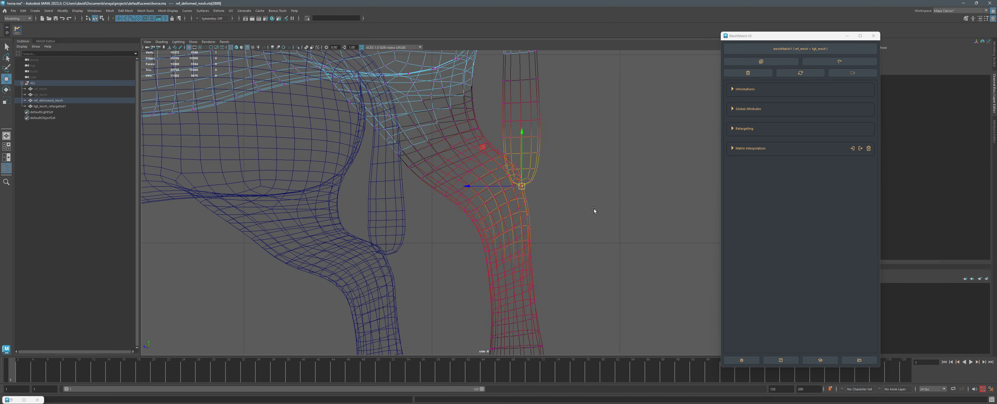
pyautogui.click(394, 229)
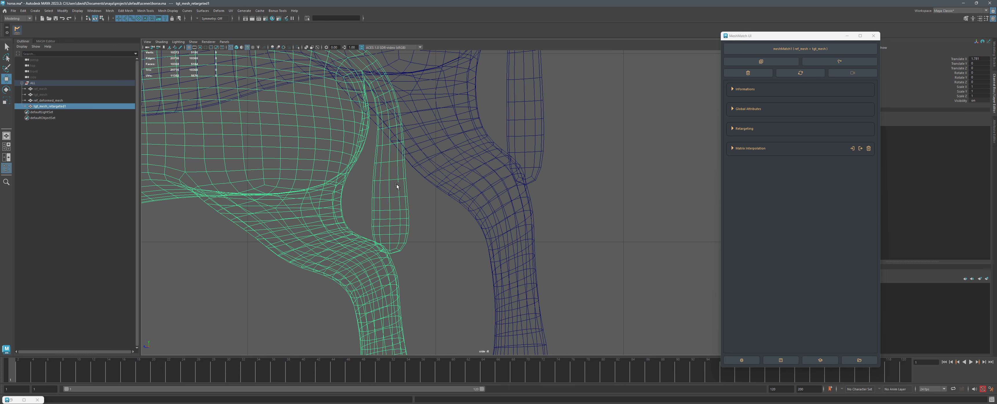
pyautogui.keyDown('alt'); pyautogui.moveTo(397, 186); pyautogui.dragTo(401, 208, button='middle'); pyautogui.keyUp('alt')
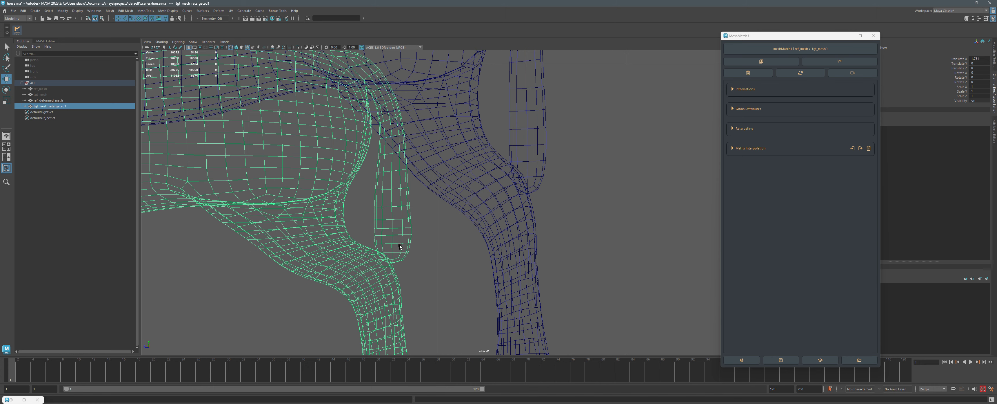
# Step: Examine the deformed reference horse and the retargeted horse as a whole in the perspective view
pyautogui.scroll(-10, 553, 186)
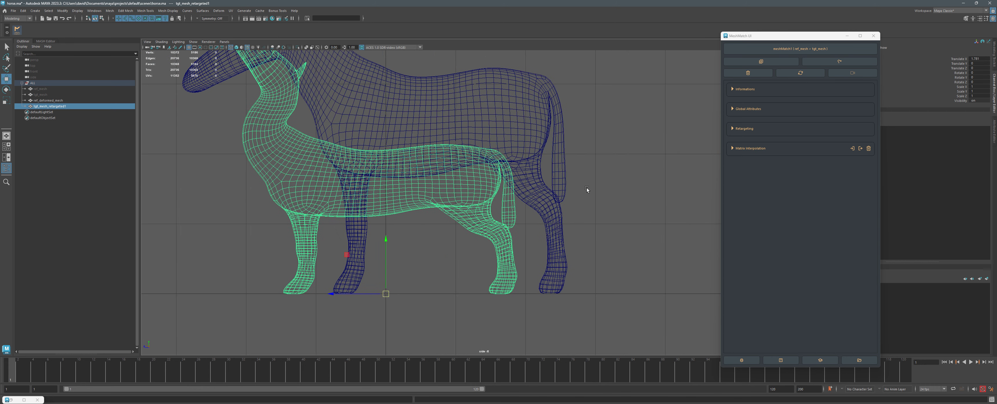
pyautogui.scroll(-2, 580, 185)
pyautogui.keyDown('alt'); pyautogui.moveTo(571, 173); pyautogui.dragTo(574, 177, button='middle'); pyautogui.keyUp('alt')
pyautogui.press('space')
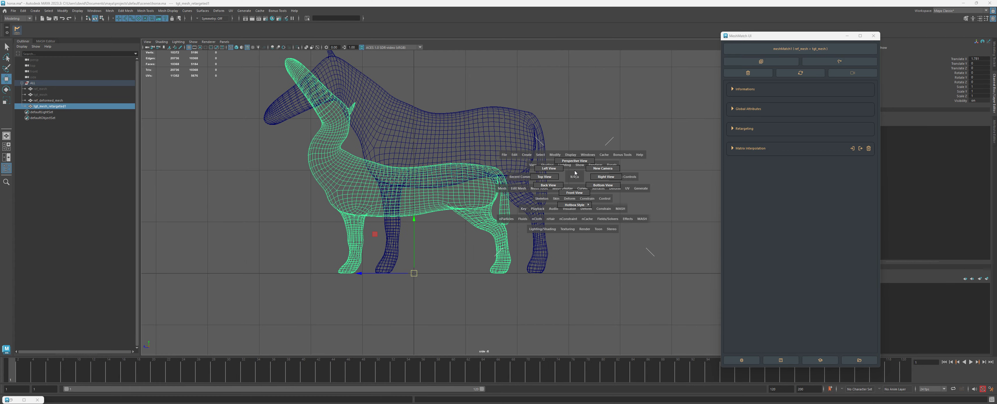
pyautogui.moveTo(574, 177); pyautogui.dragTo(574, 163)
pyautogui.keyDown('alt'); pyautogui.moveTo(466, 162); pyautogui.dragTo(549, 160); pyautogui.keyUp('alt')
pyautogui.scroll(-8, 516, 160)
pyautogui.keyDown('alt'); pyautogui.moveTo(458, 138); pyautogui.dragTo(481, 184, button='middle'); pyautogui.keyUp('alt')
pyautogui.scroll(-2, 485, 148)
pyautogui.keyDown('alt'); pyautogui.moveTo(515, 186); pyautogui.dragTo(473, 186); pyautogui.keyUp('alt')
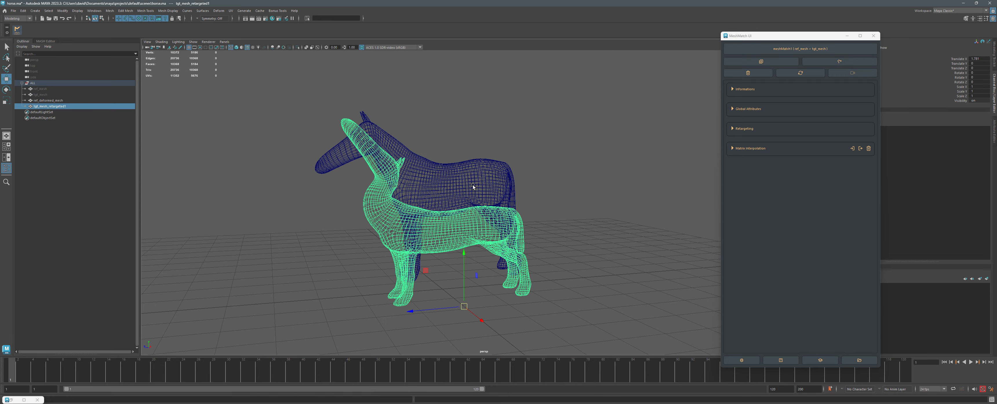
# Step: Open the recently used scene retarget_same_topo_nosetup.ma
pyautogui.click(15, 11)
pyautogui.moveTo(46, 192)
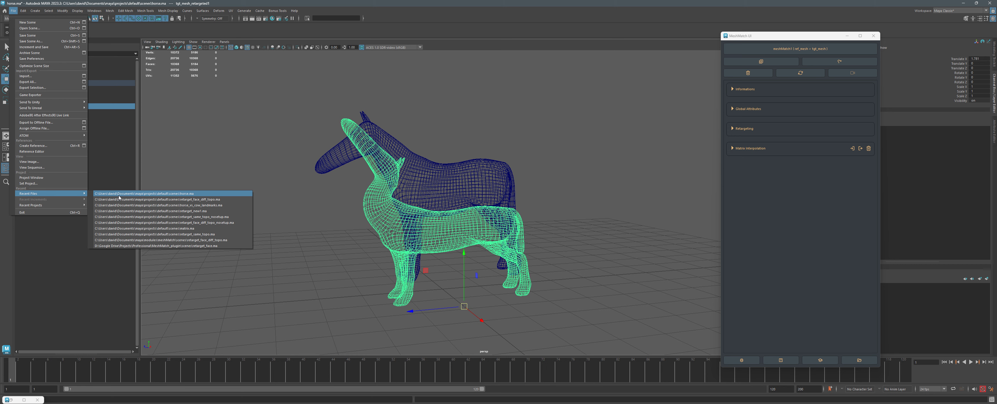
pyautogui.click(137, 217)
pyautogui.click(496, 207)
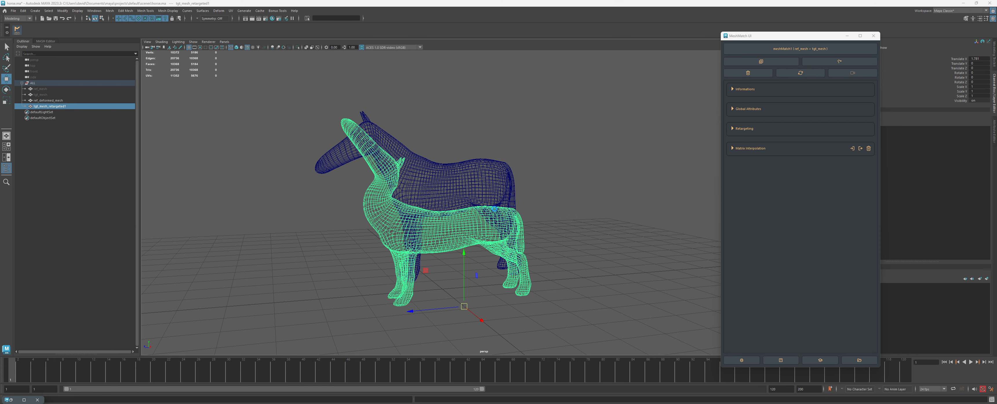
# Step: Select the flat bar mesh and expand the group in the Outliner that holds the reference and target meshes
pyautogui.keyDown('alt'); pyautogui.moveTo(424, 189); pyautogui.dragTo(454, 183); pyautogui.keyUp('alt')
pyautogui.keyDown('alt'); pyautogui.moveTo(454, 183); pyautogui.dragTo(501, 201, button='middle'); pyautogui.keyUp('alt')
pyautogui.click(429, 192)
pyautogui.scroll(1, 425, 212)
pyautogui.keyDown('alt'); pyautogui.moveTo(425, 212); pyautogui.dragTo(439, 210, button='middle'); pyautogui.keyUp('alt')
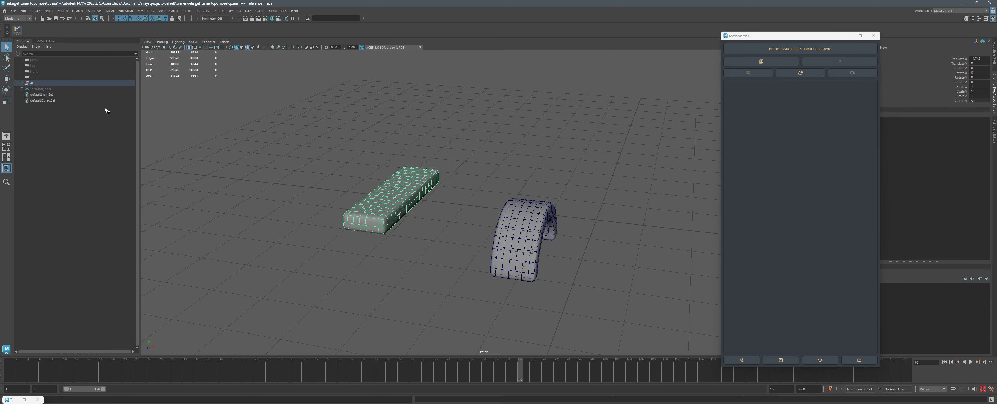
pyautogui.click(22, 83)
# Step: Select reference_mesh and the arched target_mesh in turn to compare their shapes from several angles
pyautogui.keyDown('alt'); pyautogui.moveTo(362, 196); pyautogui.dragTo(325, 192); pyautogui.keyUp('alt')
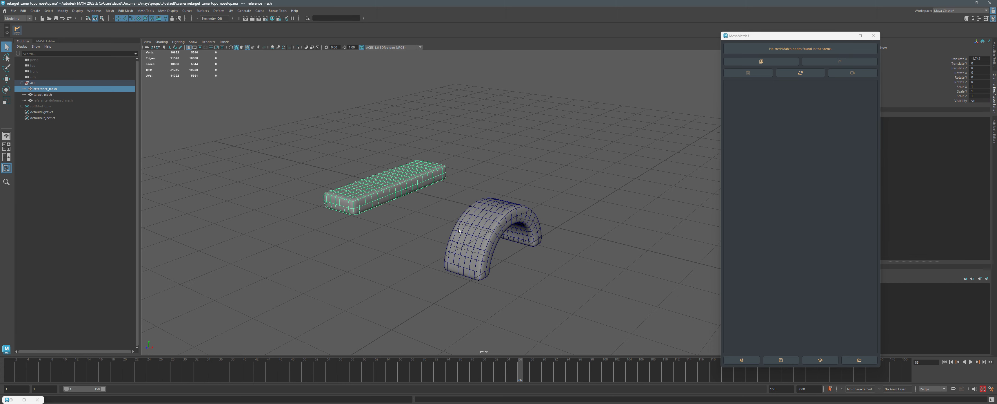
pyautogui.click(345, 177)
pyautogui.click(403, 186)
pyautogui.keyDown('alt'); pyautogui.moveTo(426, 205); pyautogui.dragTo(456, 229); pyautogui.keyUp('alt')
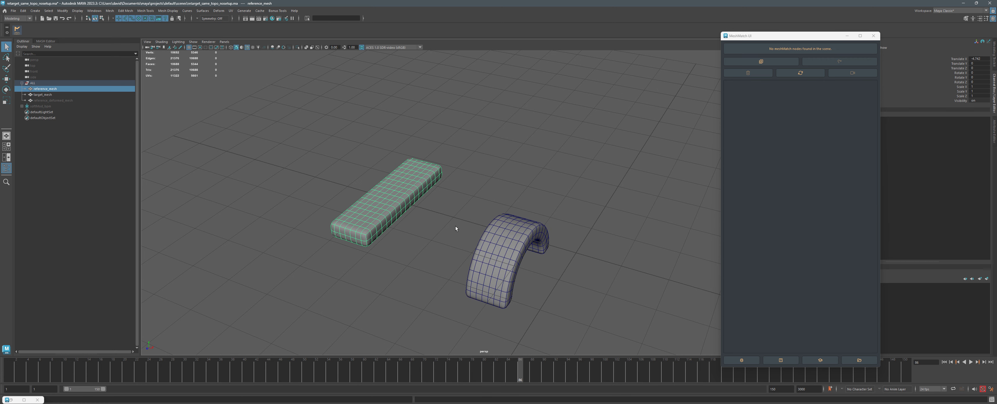
pyautogui.click(515, 246)
pyautogui.keyDown('alt'); pyautogui.moveTo(557, 249); pyautogui.dragTo(527, 252); pyautogui.keyUp('alt')
# Step: Move the MeshMatch window off the Channel Box, view target_mesh from above and below, and select reference_mesh
pyautogui.moveTo(777, 35); pyautogui.dragTo(700, 34)
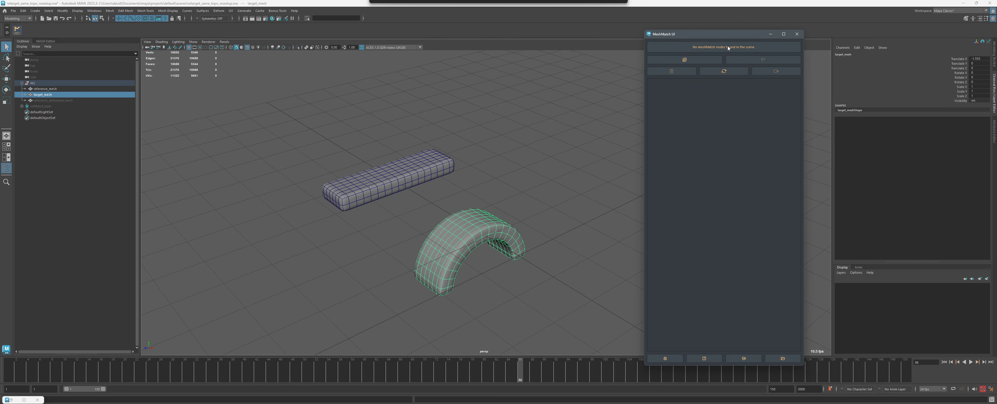
pyautogui.keyDown('alt'); pyautogui.moveTo(523, 261); pyautogui.dragTo(542, 257); pyautogui.keyUp('alt')
pyautogui.keyDown('alt'); pyautogui.moveTo(481, 226); pyautogui.dragTo(505, 255); pyautogui.keyUp('alt')
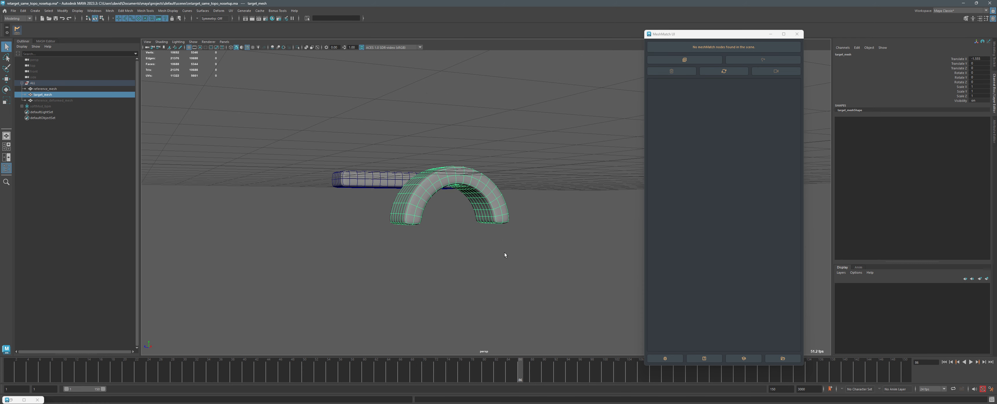
pyautogui.keyDown('alt'); pyautogui.moveTo(385, 198); pyautogui.dragTo(476, 198); pyautogui.keyUp('alt')
pyautogui.keyDown('alt'); pyautogui.moveTo(502, 216); pyautogui.dragTo(549, 230); pyautogui.keyUp('alt')
pyautogui.click(395, 182)
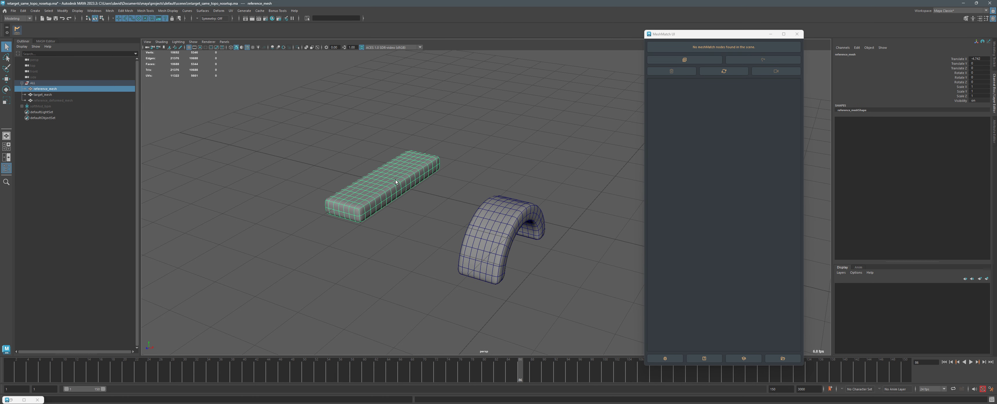
# Step: Try pulling a soft-selected end vertex of reference_mesh upward, and undo the move
pyautogui.keyDown('shift'); pyautogui.click(493, 216); pyautogui.keyUp('shift')
pyautogui.moveTo(496, 215)
pyautogui.keyDown('alt'); pyautogui.mouseDown()
pyautogui.moveTo(469, 202)
pyautogui.moveTo(492, 209)
pyautogui.mouseUp(); pyautogui.keyUp('alt')
pyautogui.keyDown('alt'); pyautogui.moveTo(434, 199); pyautogui.dragTo(408, 174); pyautogui.keyUp('alt')
pyautogui.moveTo(383, 174); pyautogui.dragTo(348, 182, button='right')
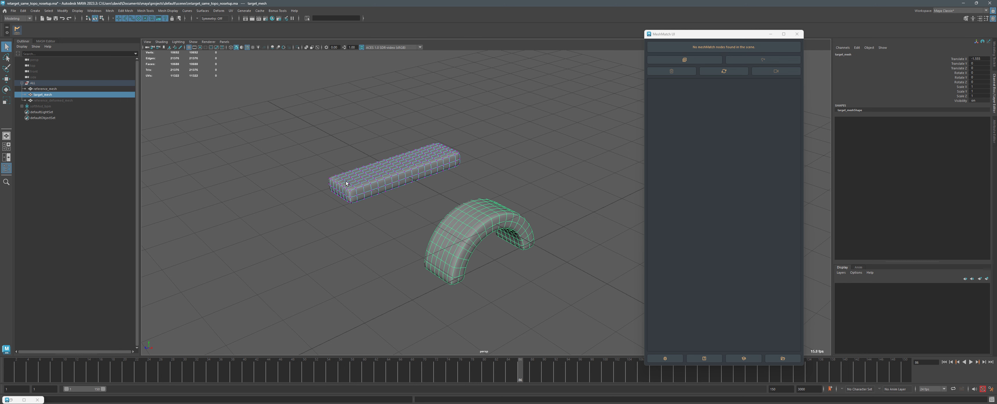
pyautogui.click(346, 183)
pyautogui.press('w')
pyautogui.moveTo(345, 174); pyautogui.dragTo(343, 152)
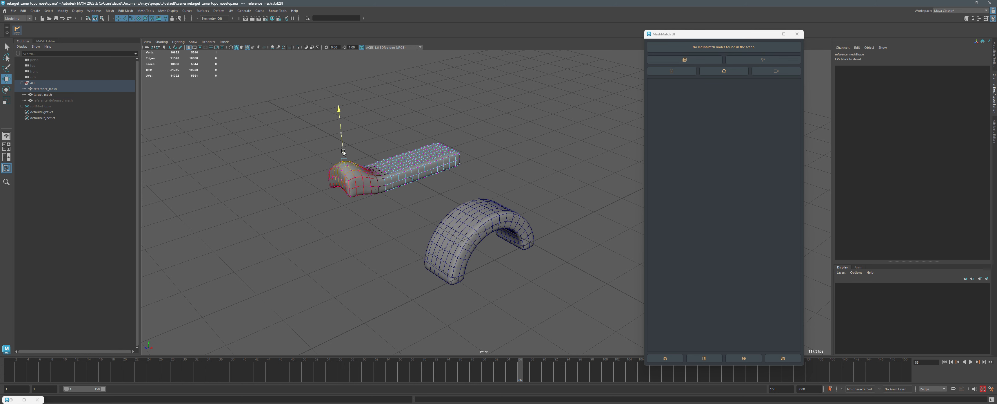
pyautogui.hotkey('ctrl', 'z')
# Step: Try moving a soft-selected vertex at the near end of the arched target_mesh, and undo the change
pyautogui.click(437, 267)
pyautogui.press('F9')
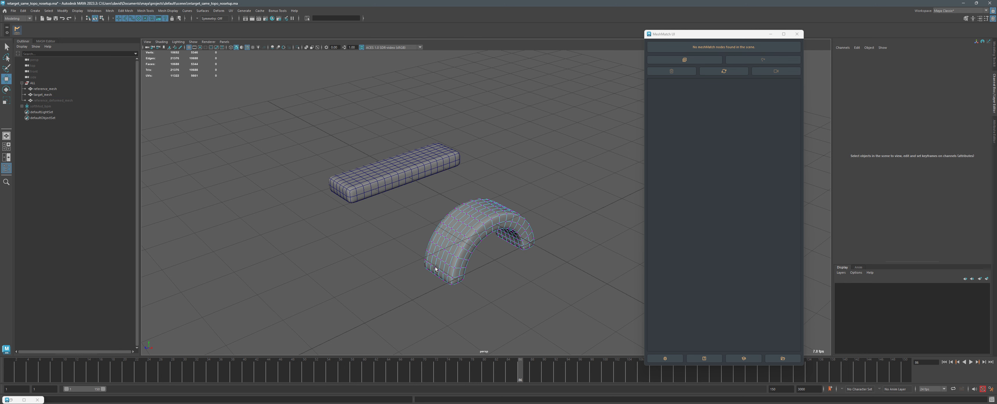
pyautogui.click(435, 267)
pyautogui.keyDown('alt'); pyautogui.moveTo(435, 266); pyautogui.dragTo(425, 269); pyautogui.keyUp('alt')
pyautogui.moveTo(369, 209); pyautogui.dragTo(428, 219)
pyautogui.hotkey('ctrl', 'z')
pyautogui.hotkey('ctrl', 'z')
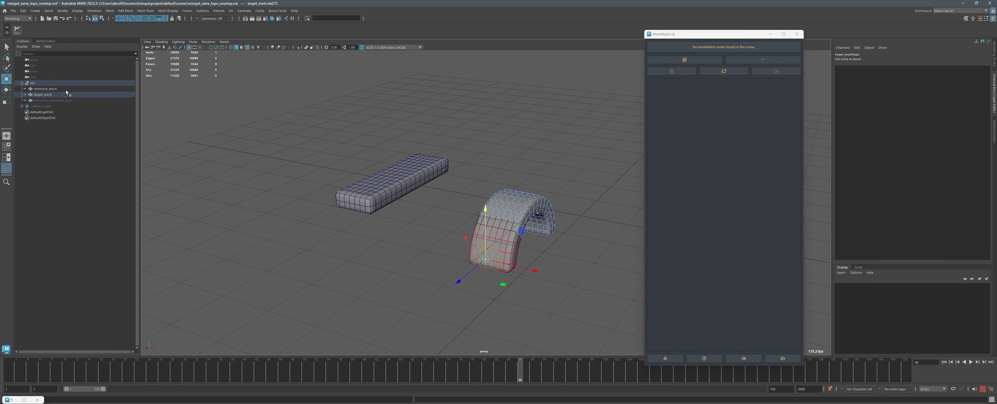
# Step: Create a MeshMatch between reference_mesh and target_mesh, accepting the match
pyautogui.click(58, 89)
pyautogui.keyDown('ctrl'); pyautogui.click(55, 95); pyautogui.keyUp('ctrl')
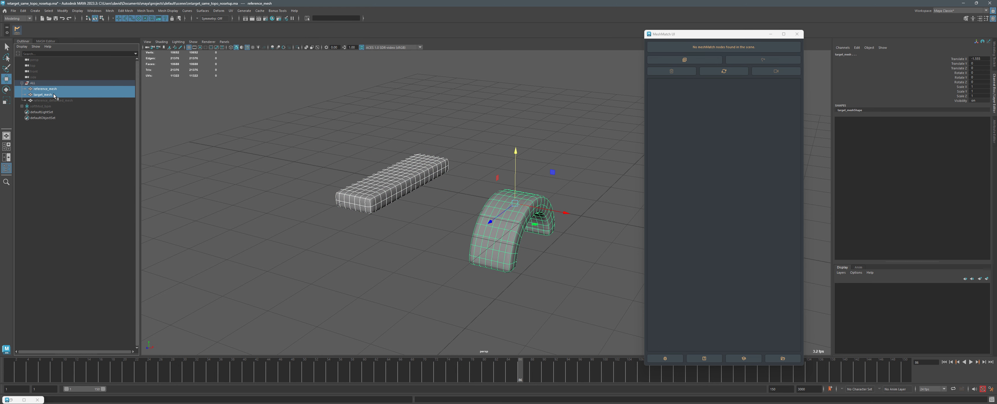
pyautogui.click(688, 61)
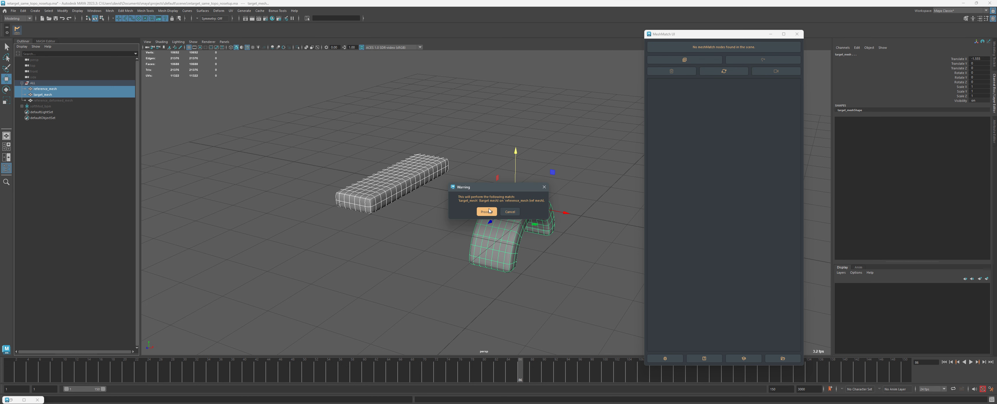
pyautogui.click(488, 210)
pyautogui.click(499, 210)
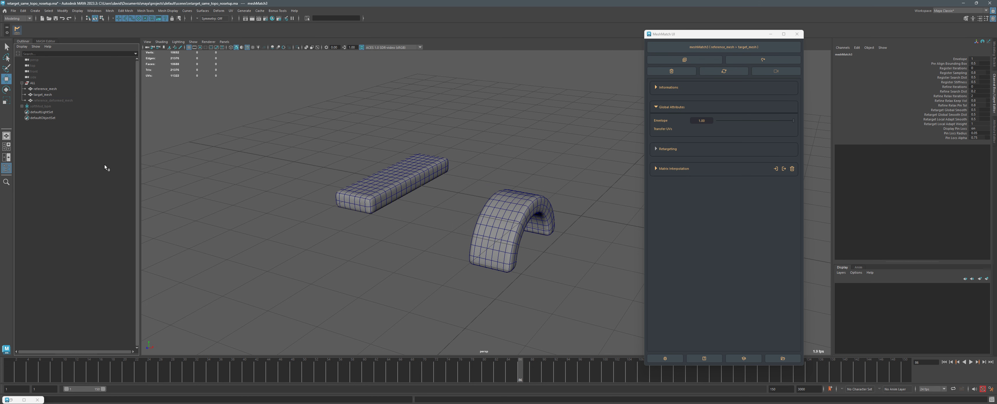
# Step: Unhide reference_deformed_mesh and the softMod parent object that drives its bulge
pyautogui.click(50, 101)
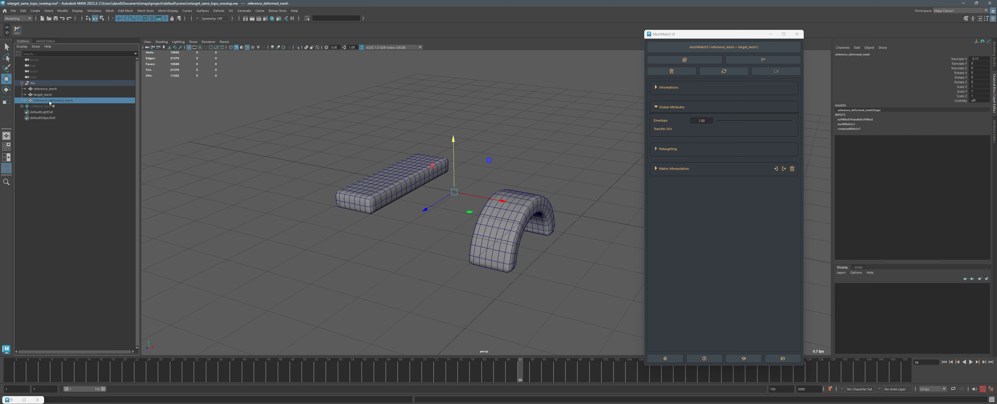
pyautogui.hotkey('shift', 'h')
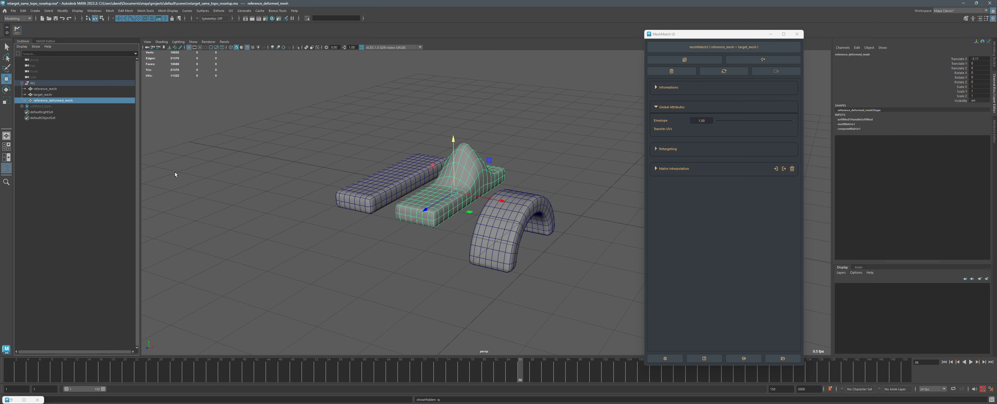
pyautogui.click(22, 106)
pyautogui.click(45, 107)
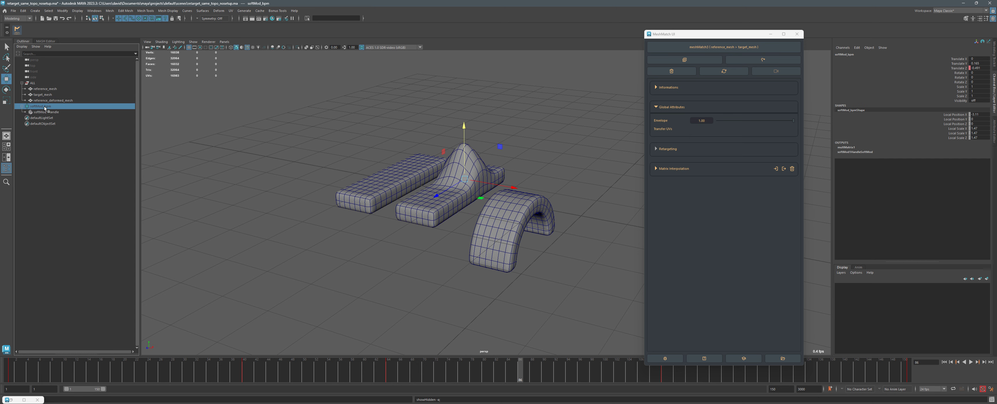
pyautogui.hotkey('shift', 'h')
# Step: Shift the softMod control on the deformed bar, and select reference_deformed_mesh and reference_mesh in turn to compare them
pyautogui.keyDown('alt'); pyautogui.moveTo(328, 175); pyautogui.dragTo(412, 177, button='right'); pyautogui.keyUp('alt')
pyautogui.moveTo(424, 181); pyautogui.dragTo(381, 219)
pyautogui.click(387, 211)
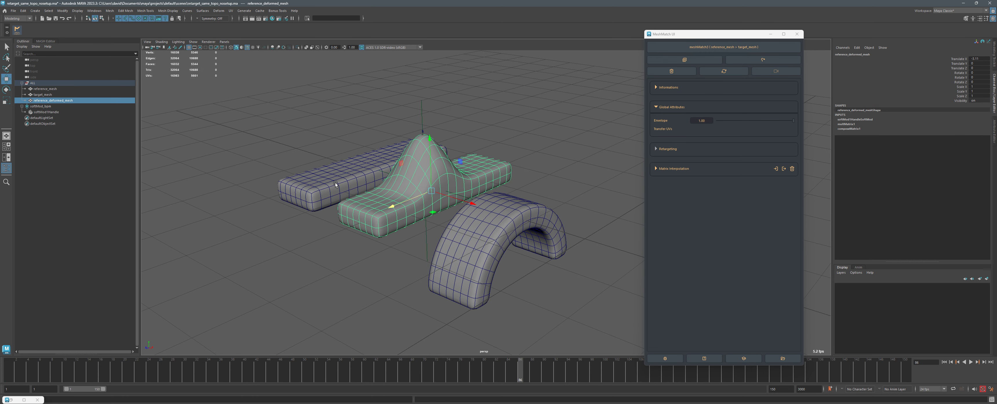
pyautogui.click(333, 184)
pyautogui.keyDown('alt'); pyautogui.moveTo(333, 184); pyautogui.dragTo(351, 192); pyautogui.keyUp('alt')
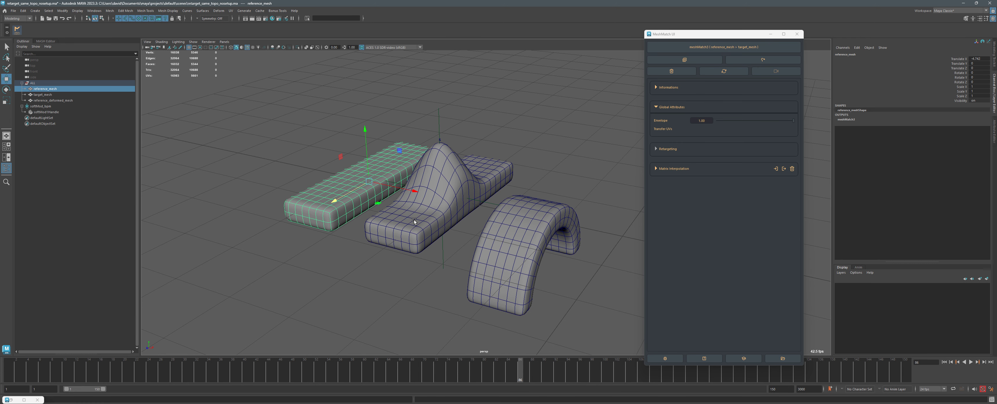
# Step: Select the softMod control and slide it along reference_deformed_mesh to reposition the bulge on the bar
pyautogui.keyDown('alt'); pyautogui.moveTo(414, 220); pyautogui.dragTo(431, 140); pyautogui.keyUp('alt')
pyautogui.click(444, 168)
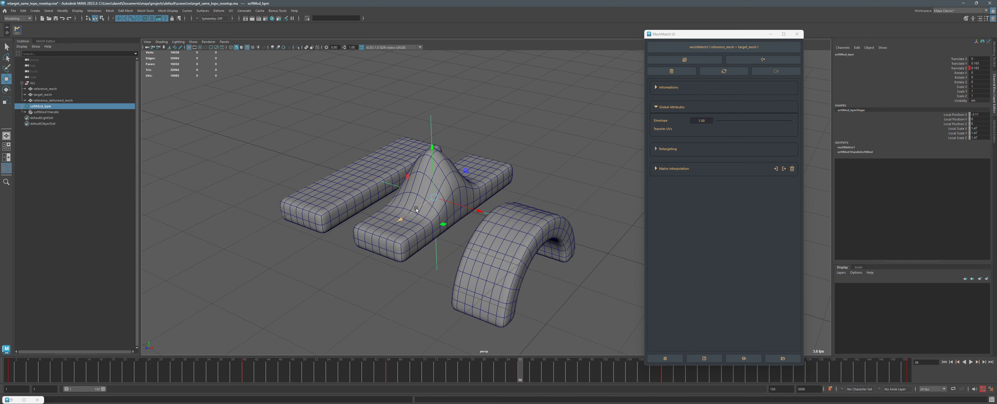
pyautogui.moveTo(416, 208)
pyautogui.mouseDown()
pyautogui.moveTo(391, 224)
pyautogui.moveTo(442, 192)
pyautogui.moveTo(392, 247)
pyautogui.moveTo(455, 196)
pyautogui.moveTo(390, 251)
pyautogui.moveTo(411, 197)
pyautogui.mouseUp()
pyautogui.keyDown('alt'); pyautogui.moveTo(416, 191); pyautogui.dragTo(366, 212); pyautogui.keyUp('alt')
pyautogui.keyDown('alt'); pyautogui.moveTo(389, 230); pyautogui.dragTo(366, 204); pyautogui.keyUp('alt')
pyautogui.moveTo(348, 171)
pyautogui.mouseDown()
pyautogui.moveTo(300, 171)
pyautogui.moveTo(429, 166)
pyautogui.moveTo(330, 177)
pyautogui.mouseUp()
pyautogui.keyDown('alt'); pyautogui.moveTo(385, 236); pyautogui.dragTo(398, 209); pyautogui.keyUp('alt')
# Step: Examine the arched target_mesh beside the deformed reference from several angles
pyautogui.click(398, 208)
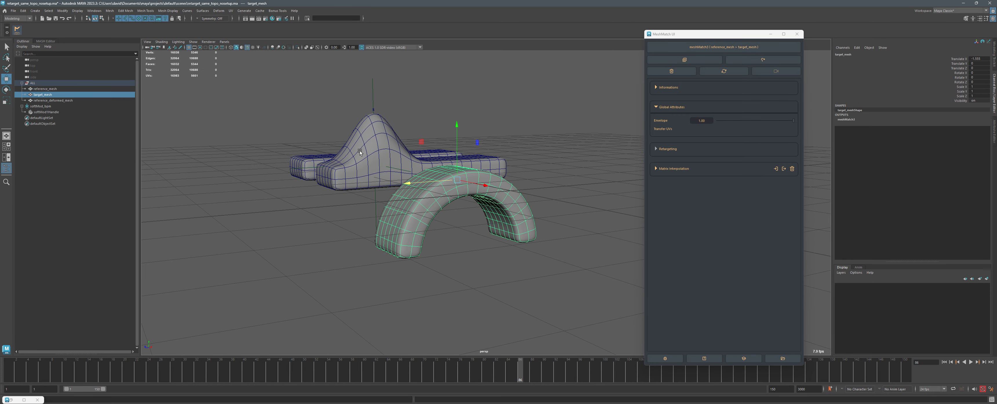
pyautogui.click(370, 102)
pyautogui.keyDown('alt'); pyautogui.moveTo(439, 159); pyautogui.dragTo(448, 211); pyautogui.keyUp('alt')
pyautogui.click(444, 210)
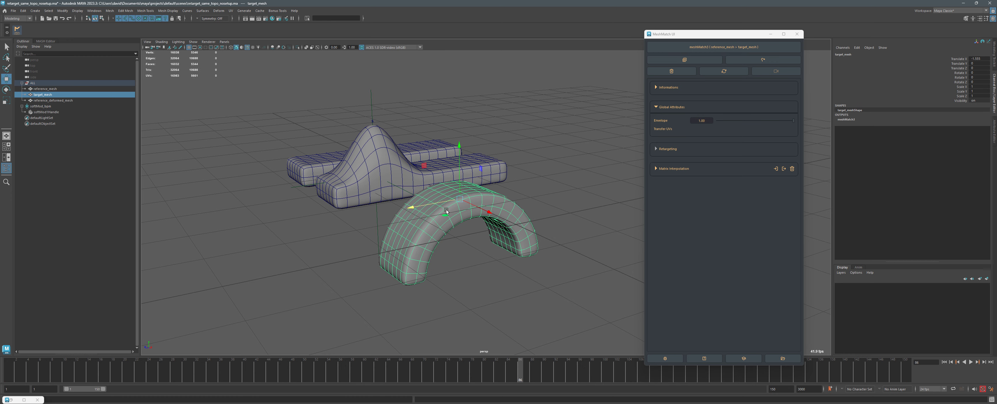
pyautogui.keyDown('alt'); pyautogui.moveTo(455, 237); pyautogui.dragTo(448, 237); pyautogui.keyUp('alt')
pyautogui.keyDown('alt'); pyautogui.moveTo(345, 250); pyautogui.dragTo(362, 240); pyautogui.keyUp('alt')
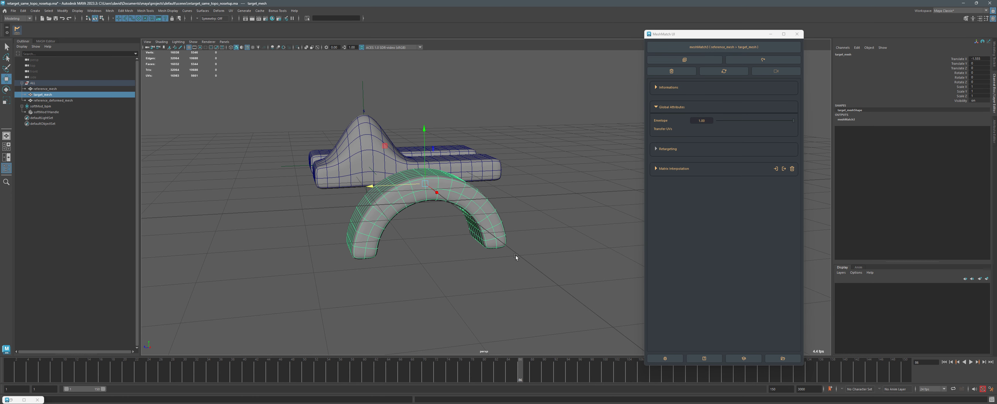
pyautogui.keyDown('alt'); pyautogui.moveTo(351, 238); pyautogui.dragTo(376, 239); pyautogui.keyUp('alt')
pyautogui.press('space')
pyautogui.press('space')
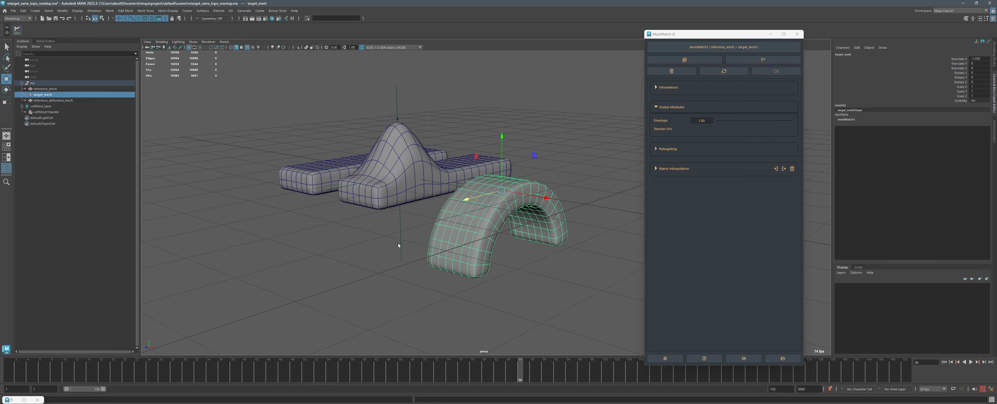
# Step: Add reference_deformed_mesh as a deformed reference mesh for retargeting in MeshMatch
pyautogui.click(384, 152)
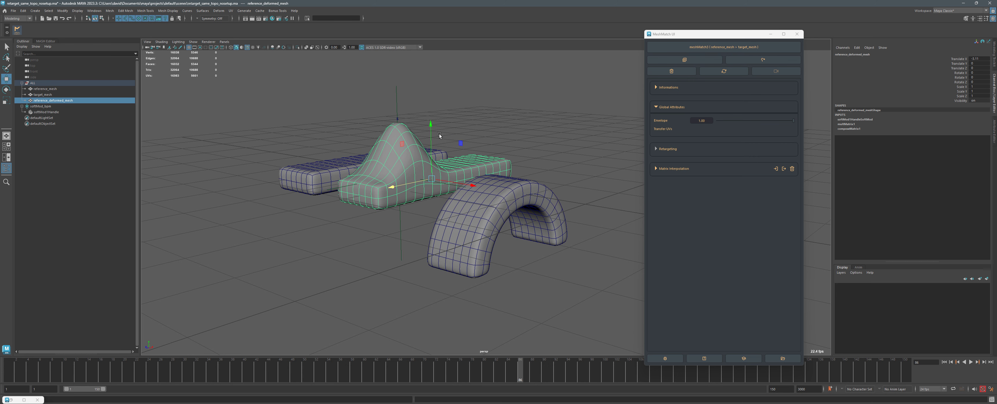
pyautogui.click(767, 61)
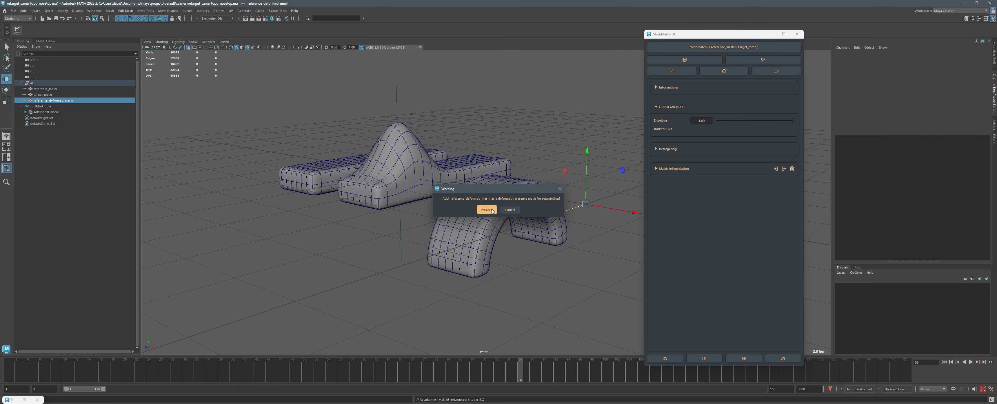
pyautogui.click(487, 210)
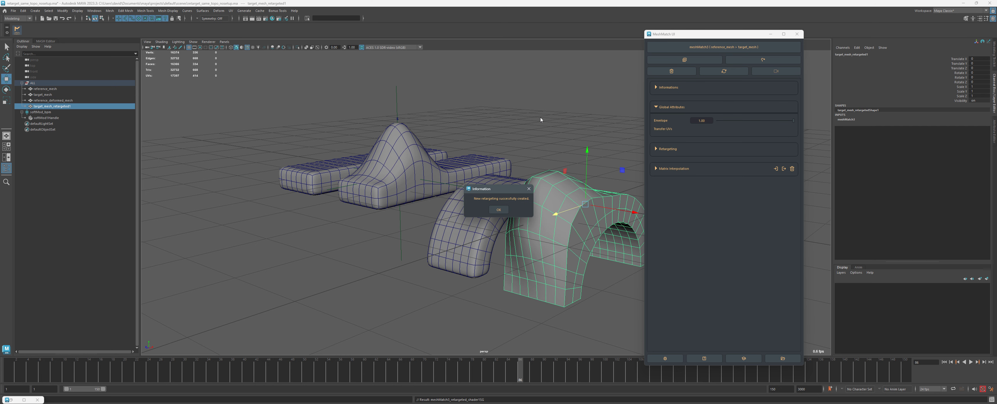
pyautogui.click(498, 210)
# Step: Turn on smooth preview for the retargeted arch, deselect it, and show the scene in the side view
pyautogui.keyDown('alt'); pyautogui.moveTo(510, 209); pyautogui.dragTo(501, 233); pyautogui.keyUp('alt')
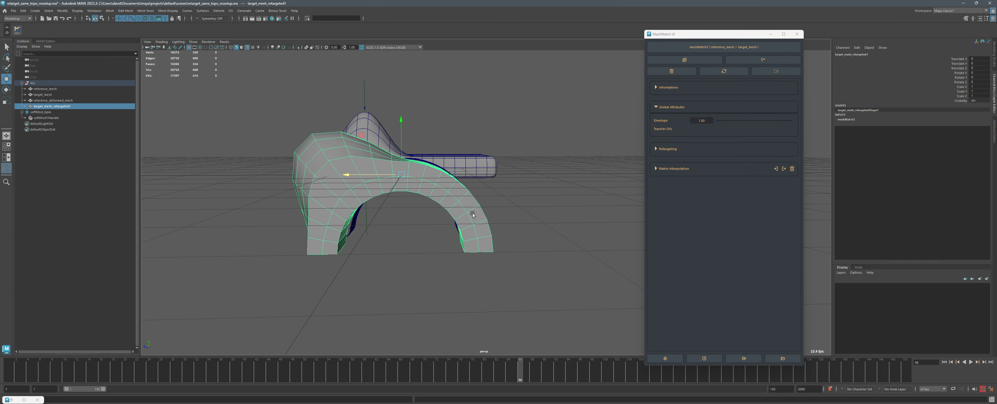
pyautogui.press('3')
pyautogui.click(534, 195)
pyautogui.keyDown('alt'); pyautogui.moveTo(465, 217); pyautogui.dragTo(533, 217); pyautogui.keyUp('alt')
pyautogui.press('space')
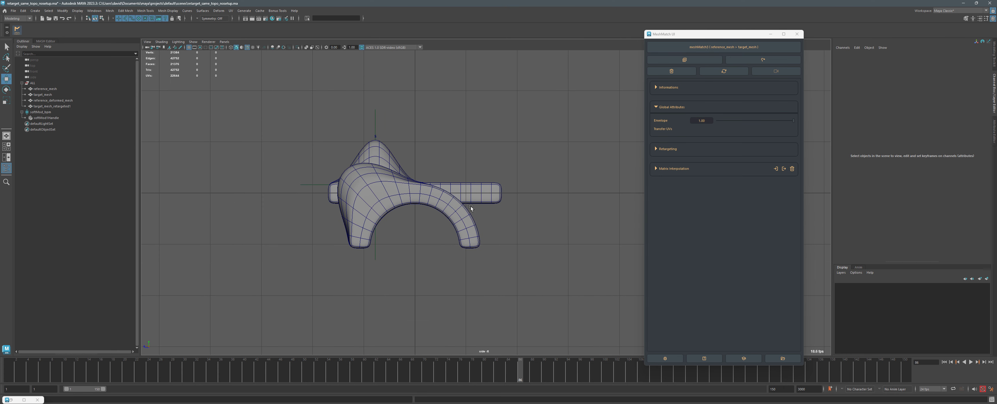
# Step: Move reference_deformed_mesh on its own up above the retargeted arch, leaving the softMod control in place
pyautogui.click(52, 106)
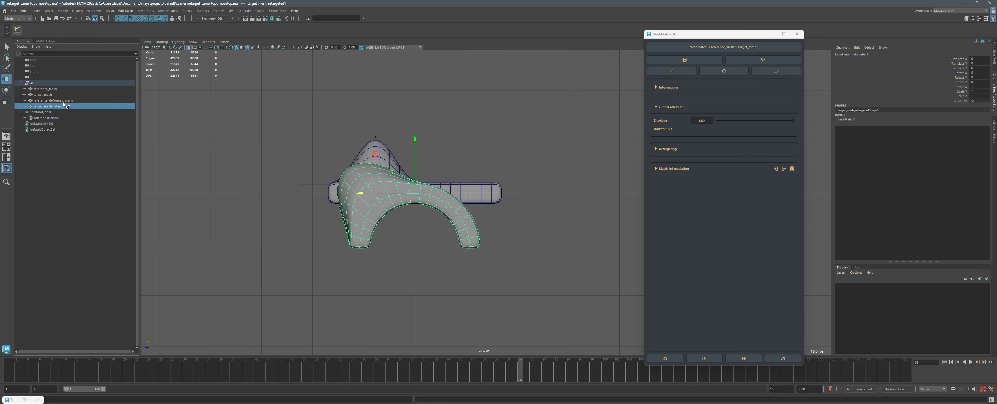
pyautogui.click(58, 100)
pyautogui.keyDown('ctrl'); pyautogui.click(43, 112); pyautogui.keyUp('ctrl')
pyautogui.moveTo(375, 131); pyautogui.dragTo(376, 108)
pyautogui.hotkey('ctrl', 'z')
pyautogui.keyDown('ctrl'); pyautogui.click(64, 112); pyautogui.keyUp('ctrl')
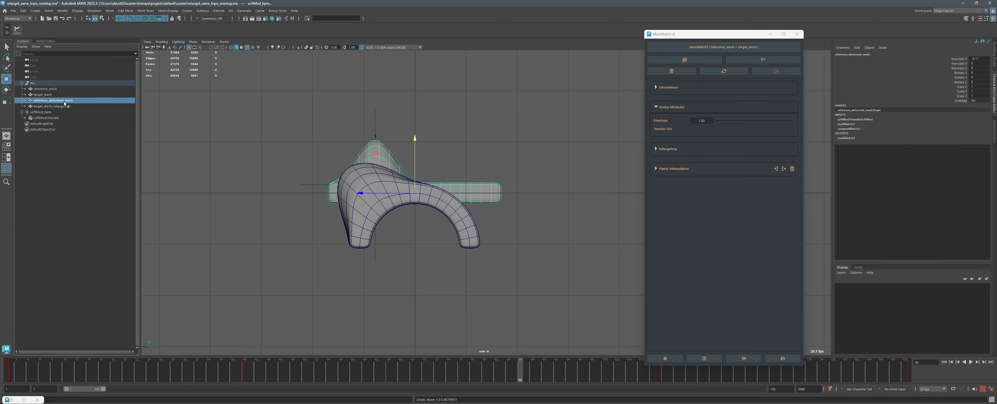
pyautogui.moveTo(417, 146); pyautogui.dragTo(409, 73)
# Step: Hide reference_mesh and target_mesh
pyautogui.click(462, 185)
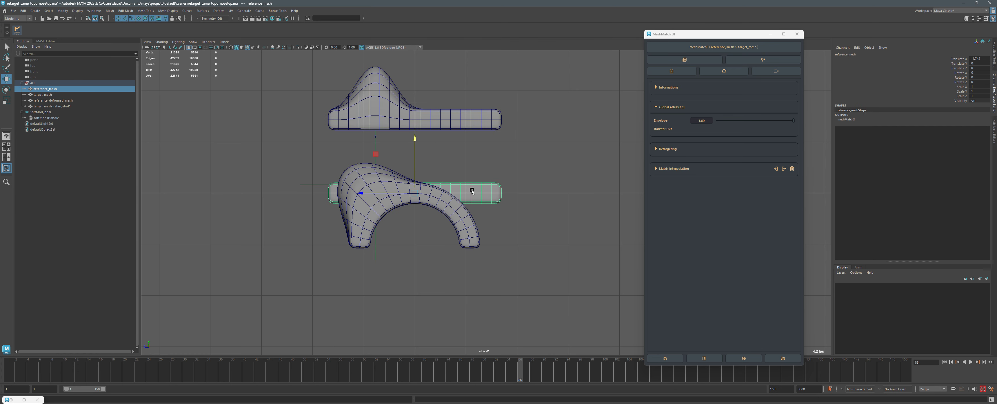
pyautogui.hotkey('ctrl', 'h')
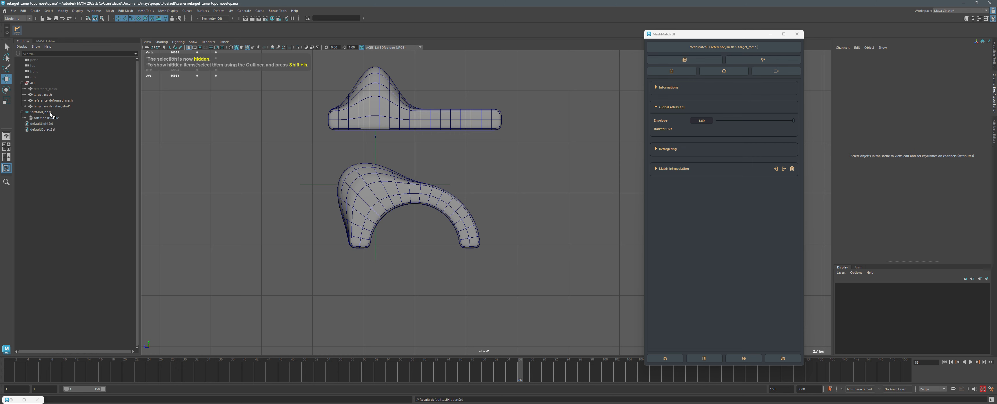
pyautogui.click(46, 96)
pyautogui.hotkey('ctrl', 'h')
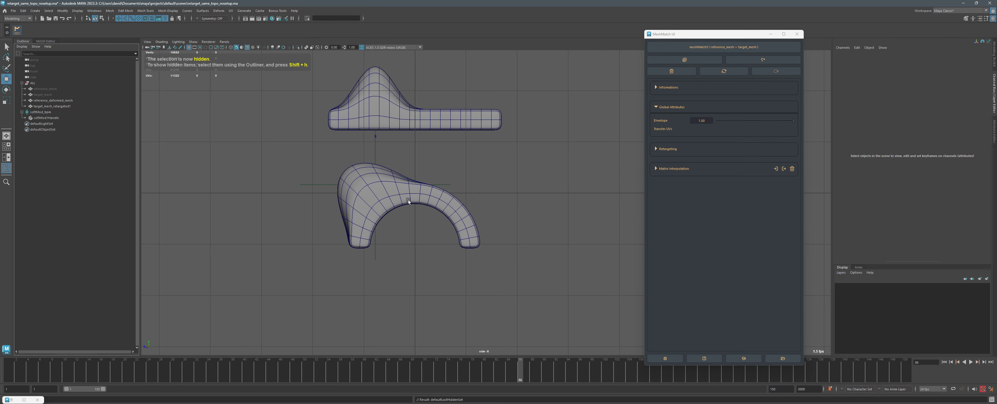